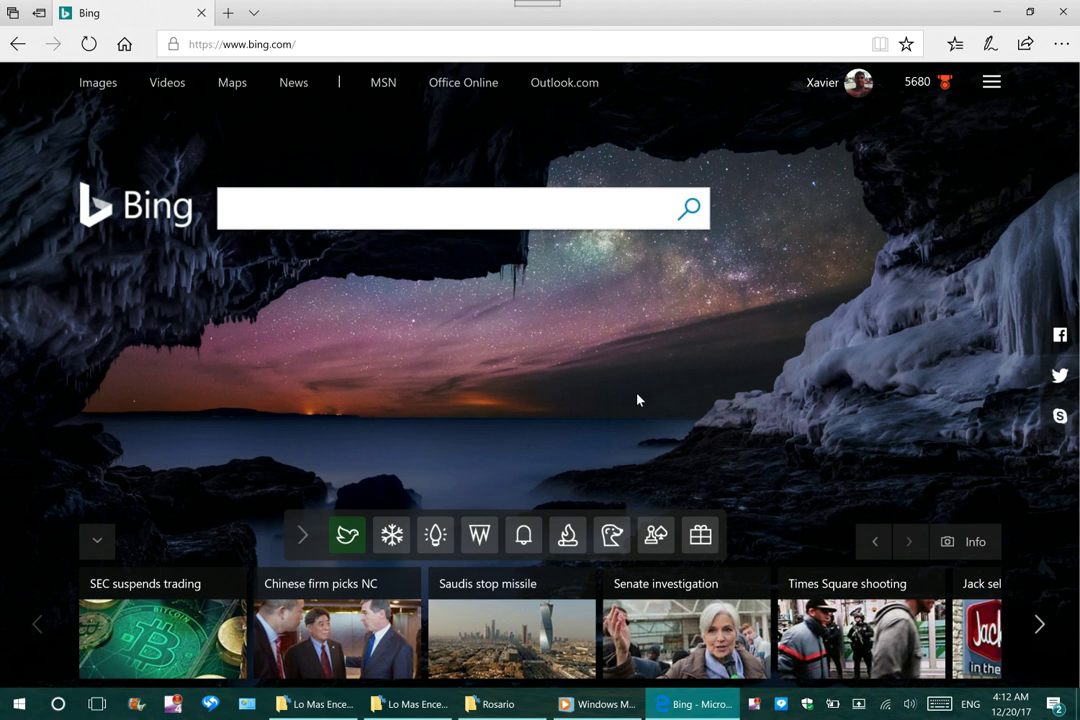
# Step: Go to the website sasasalsa.com and pause the song that starts playing
pyautogui.click(96, 537)
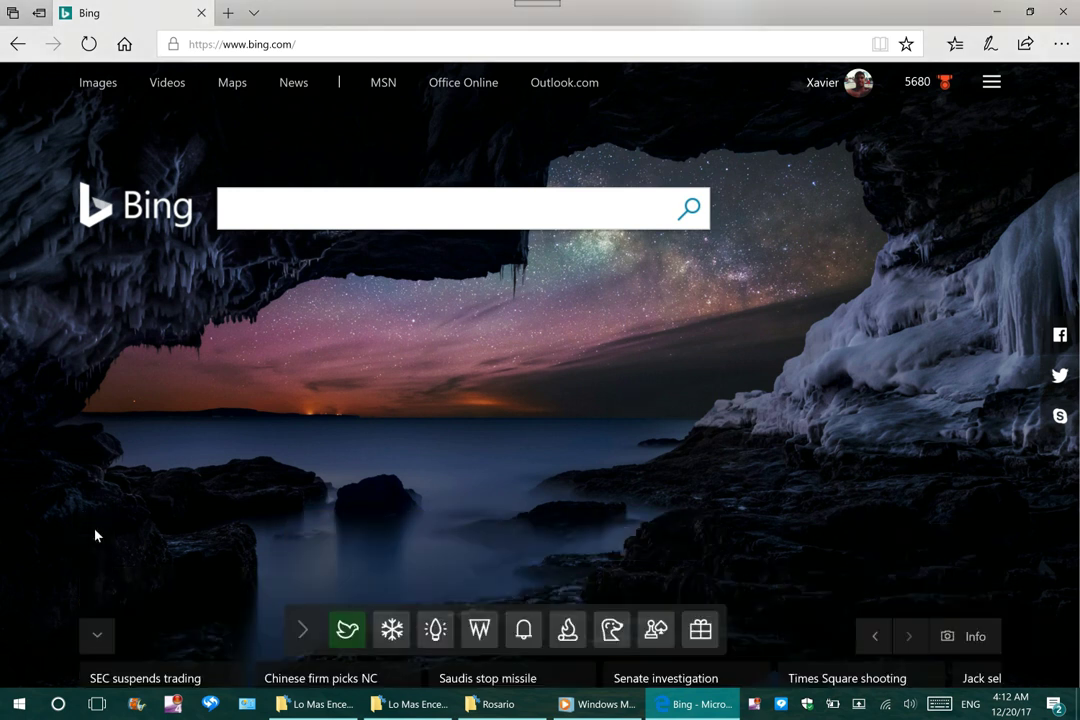
pyautogui.click(313, 45)
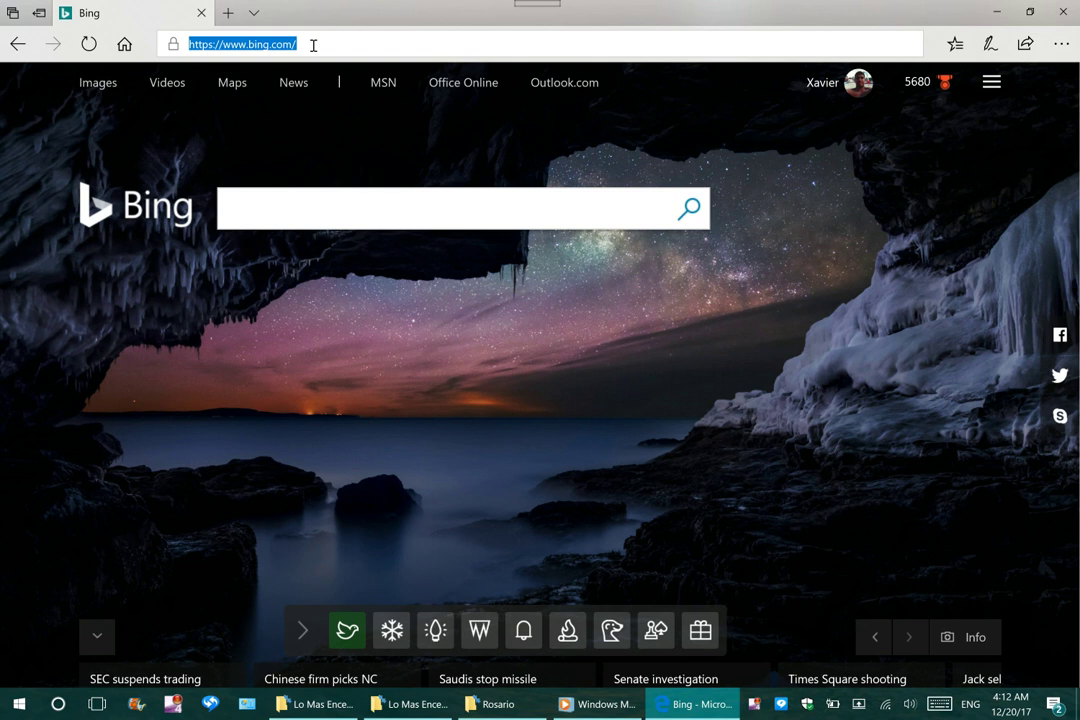
pyautogui.write('sasa')
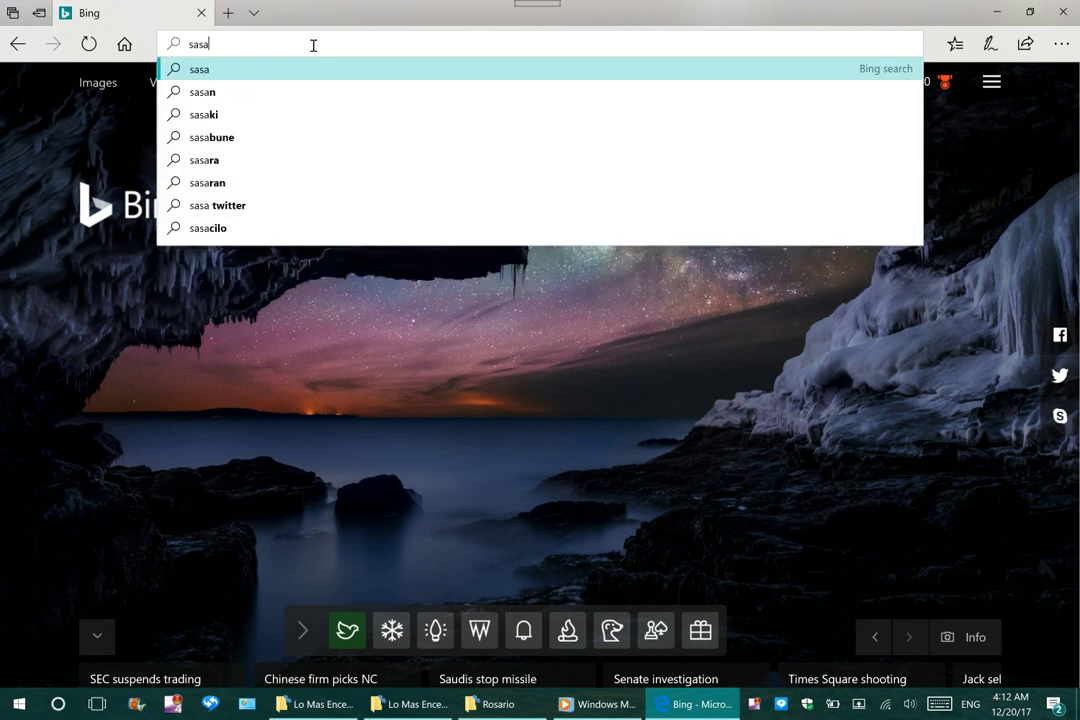
pyautogui.write('salsa')
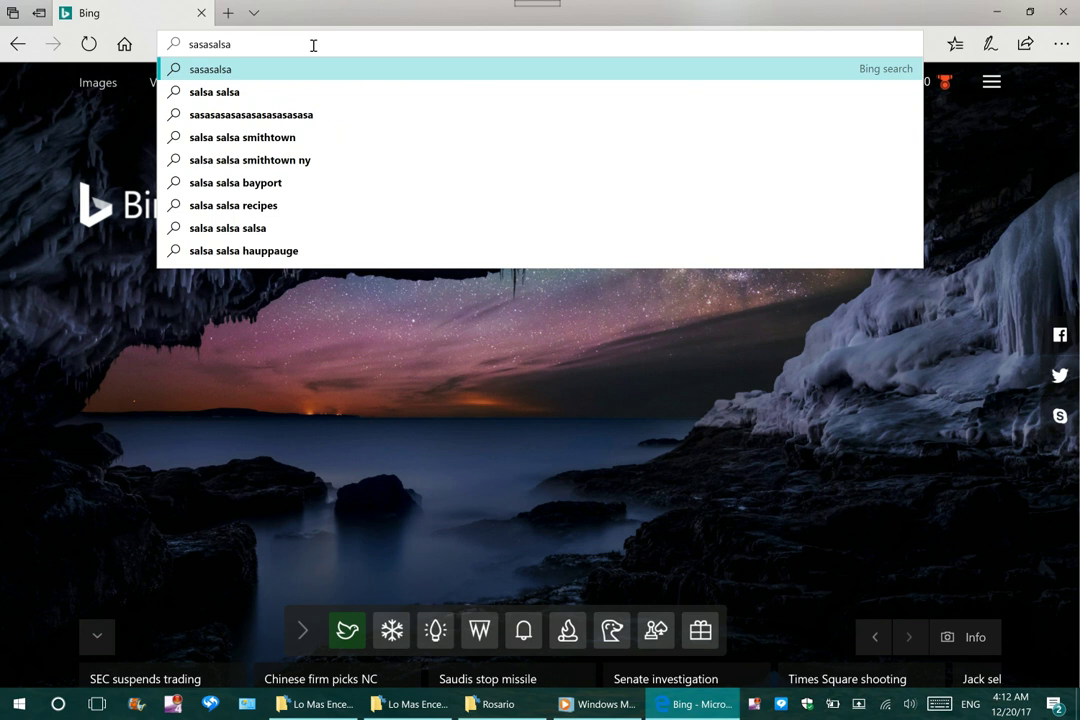
pyautogui.write('.')
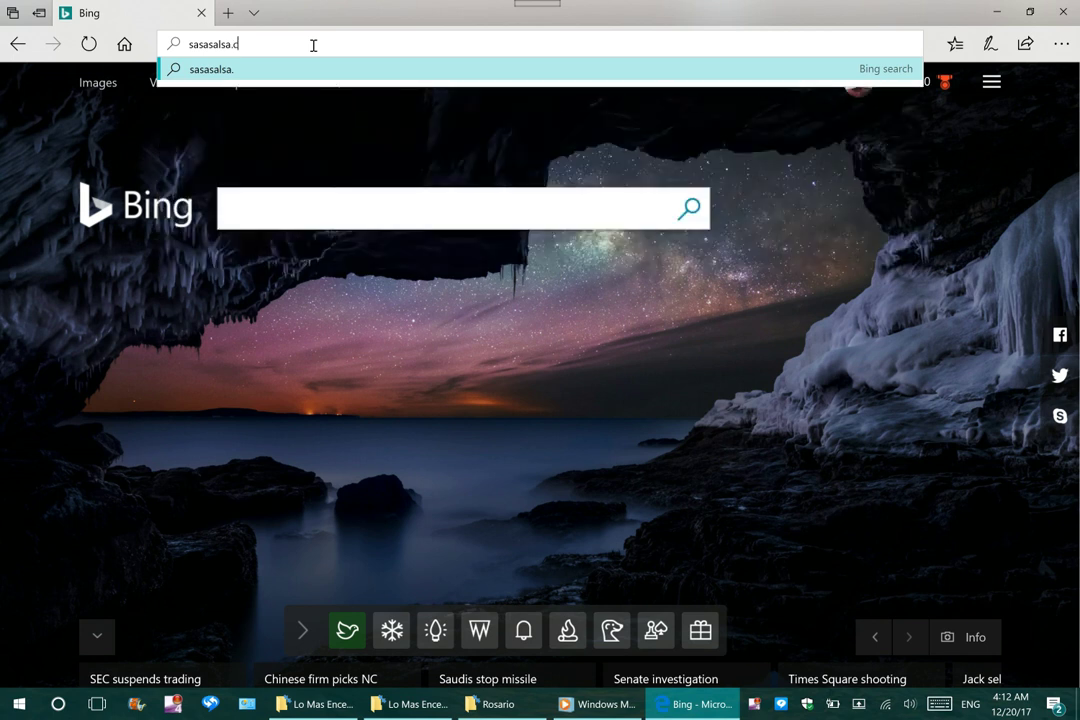
pyautogui.write('com')
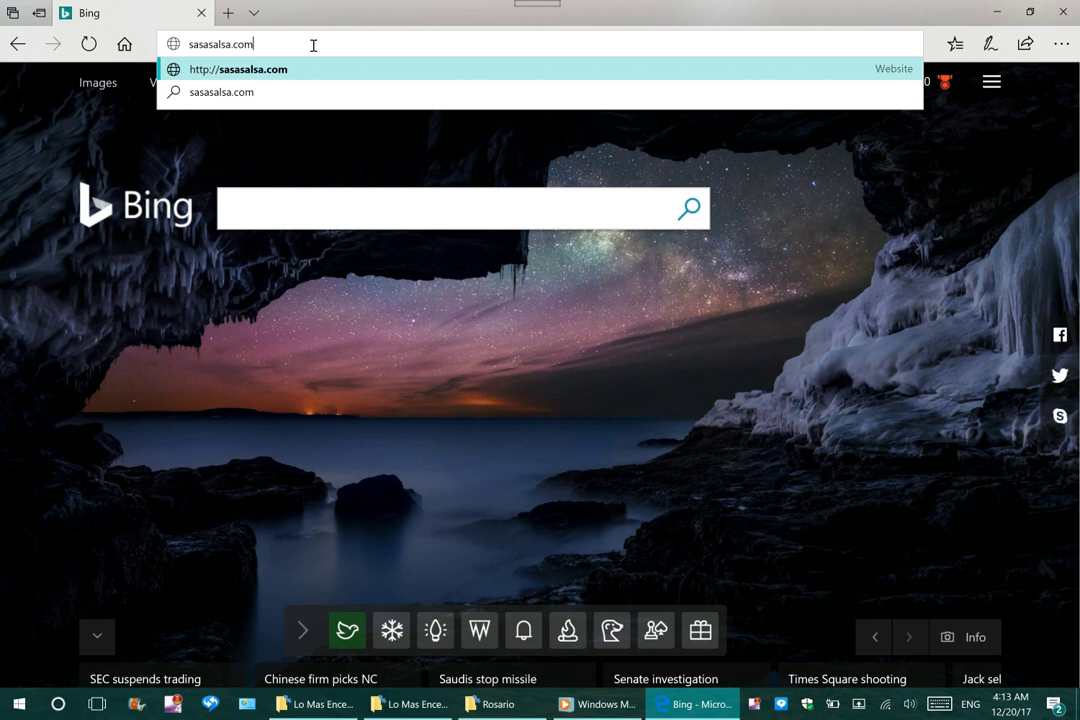
pyautogui.press('Return')
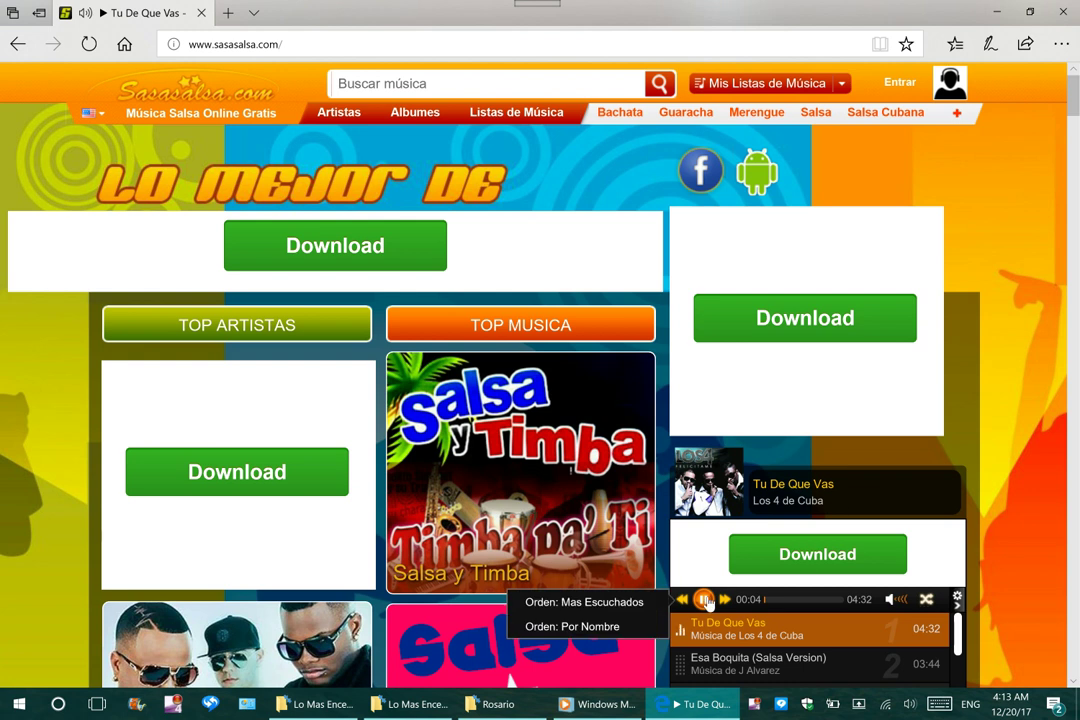
pyautogui.click(703, 599)
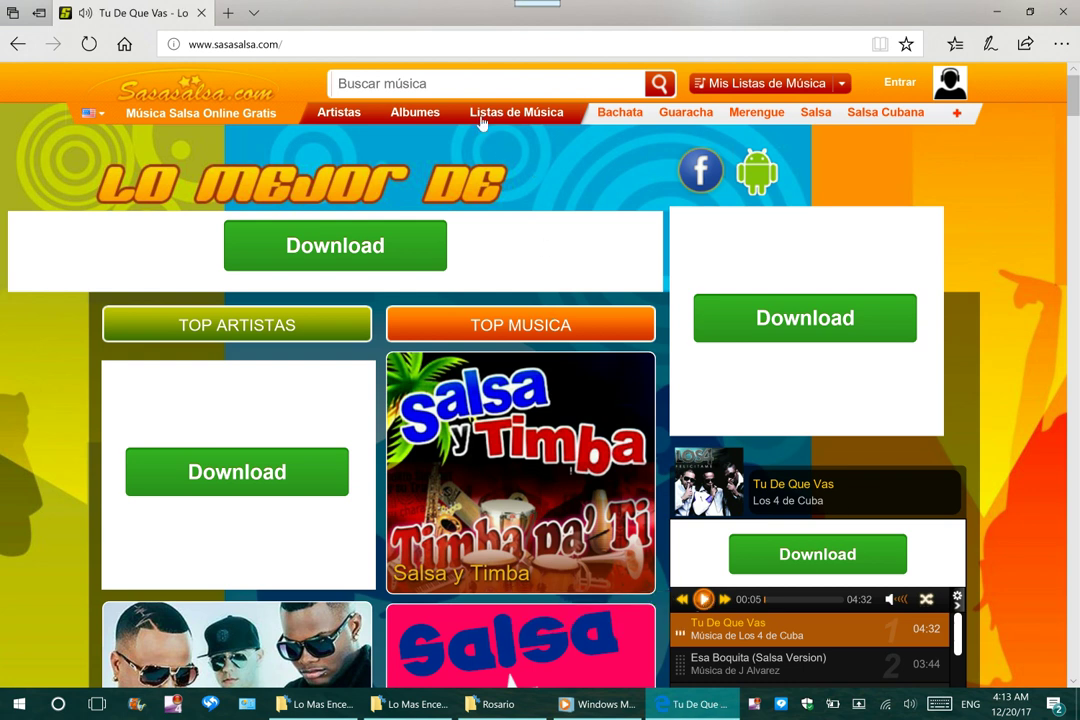
# Step: Search the music site for "tono rosario"
pyautogui.click(477, 80)
pyautogui.write('tono rosario')
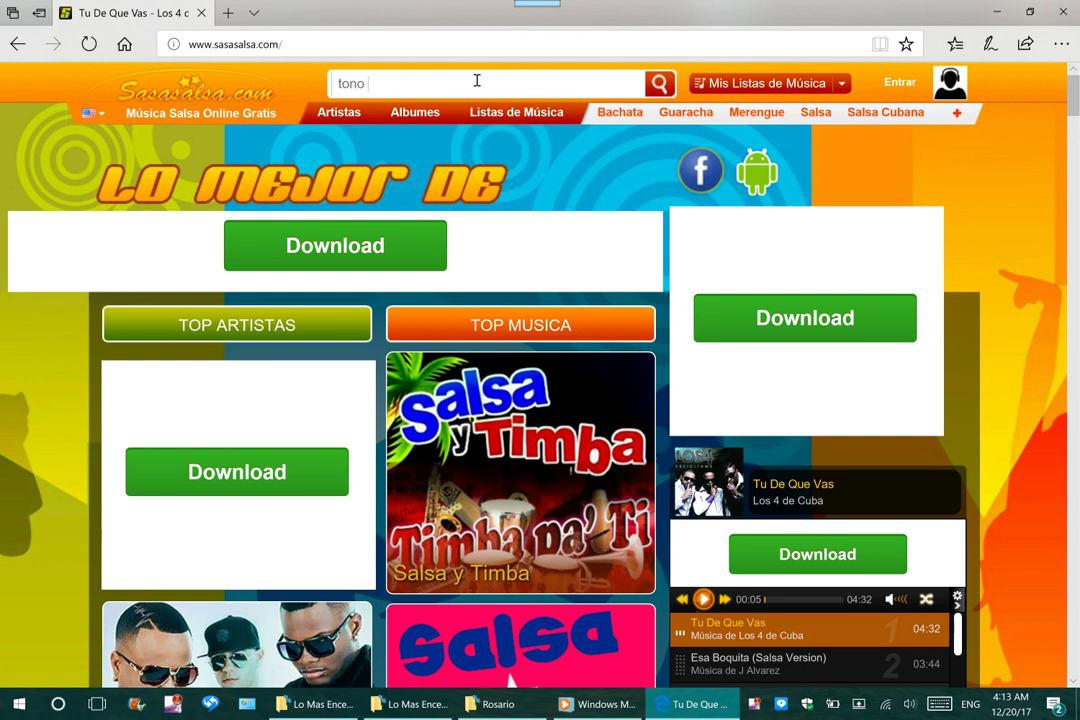
pyautogui.press('Return')
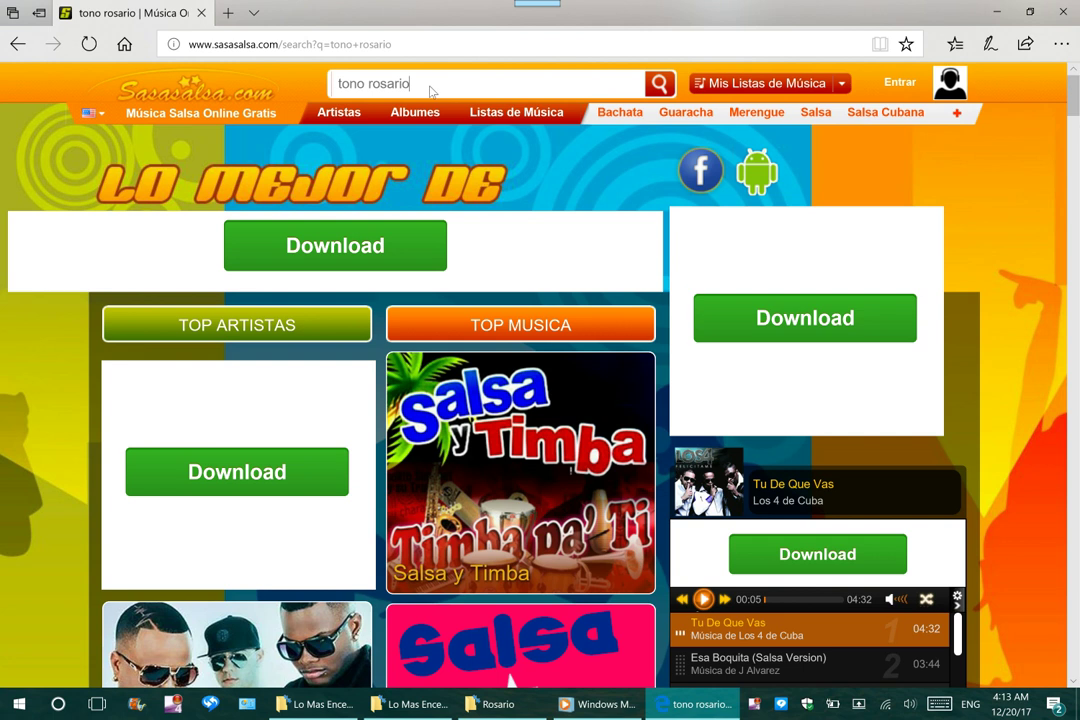
pyautogui.press('Return')
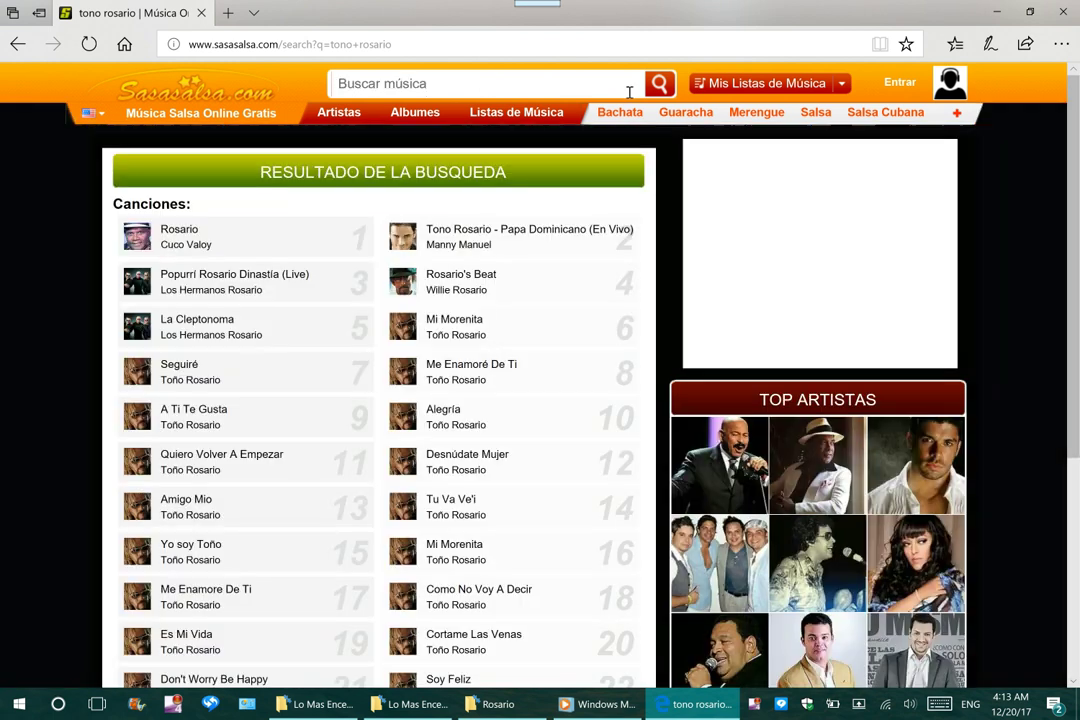
# Step: Open the Toño Rosario artist page from the artist results and pause its playback
pyautogui.scroll(-1, 502, 278)
pyautogui.scroll(-3, 500, 279)
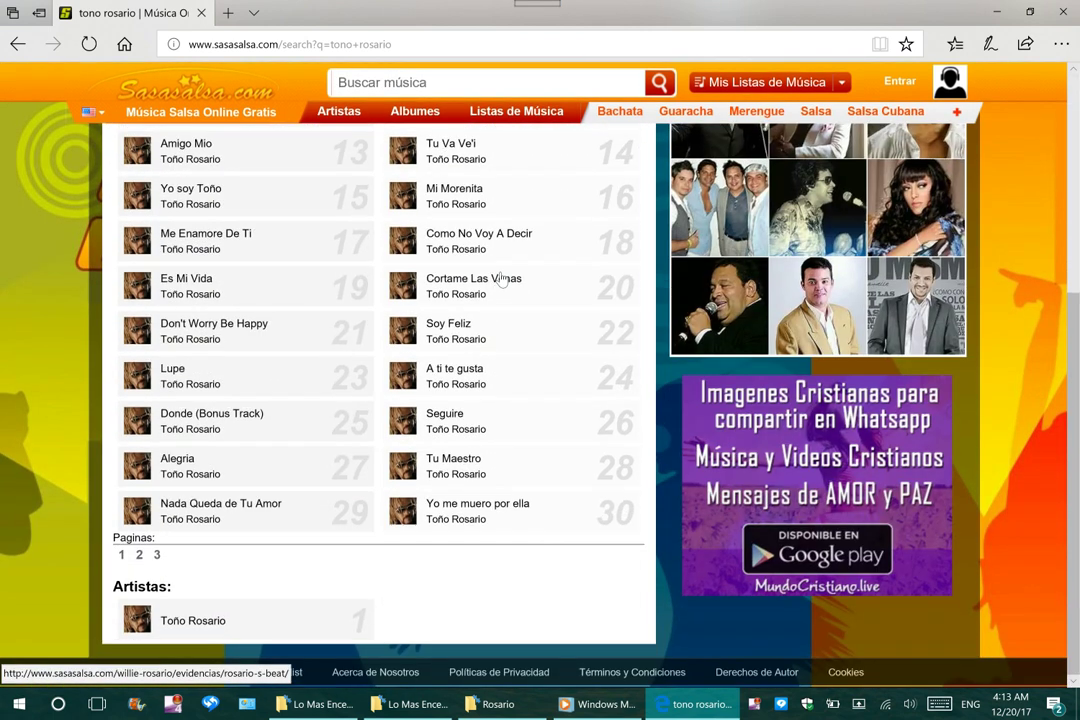
pyautogui.click(236, 633)
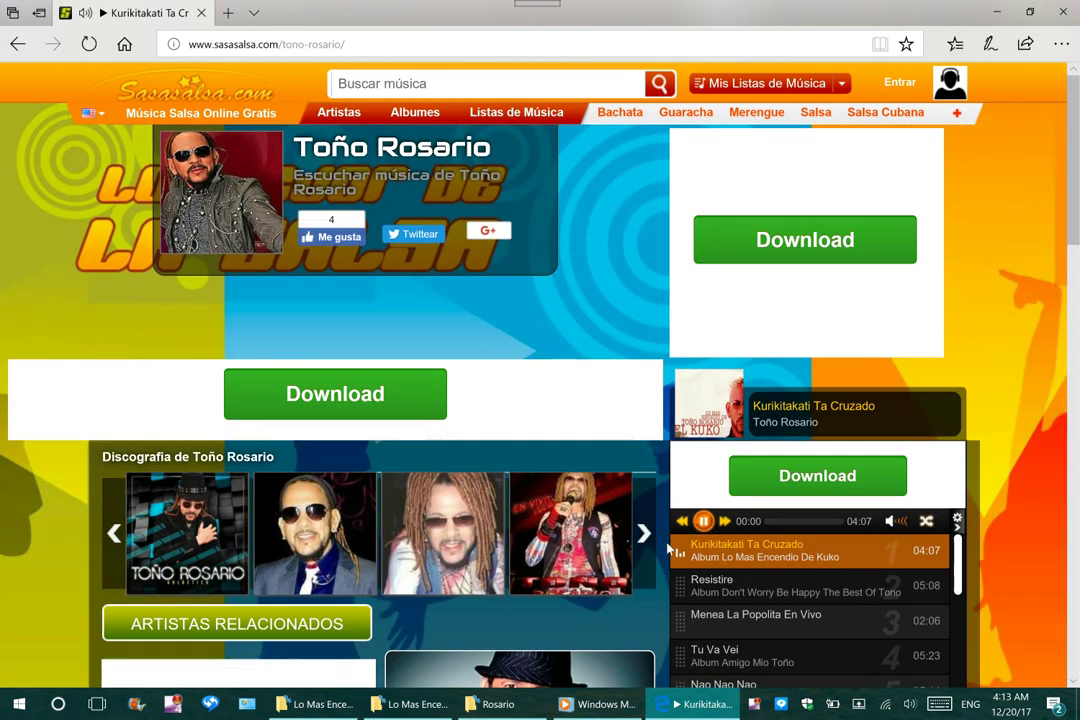
pyautogui.click(700, 522)
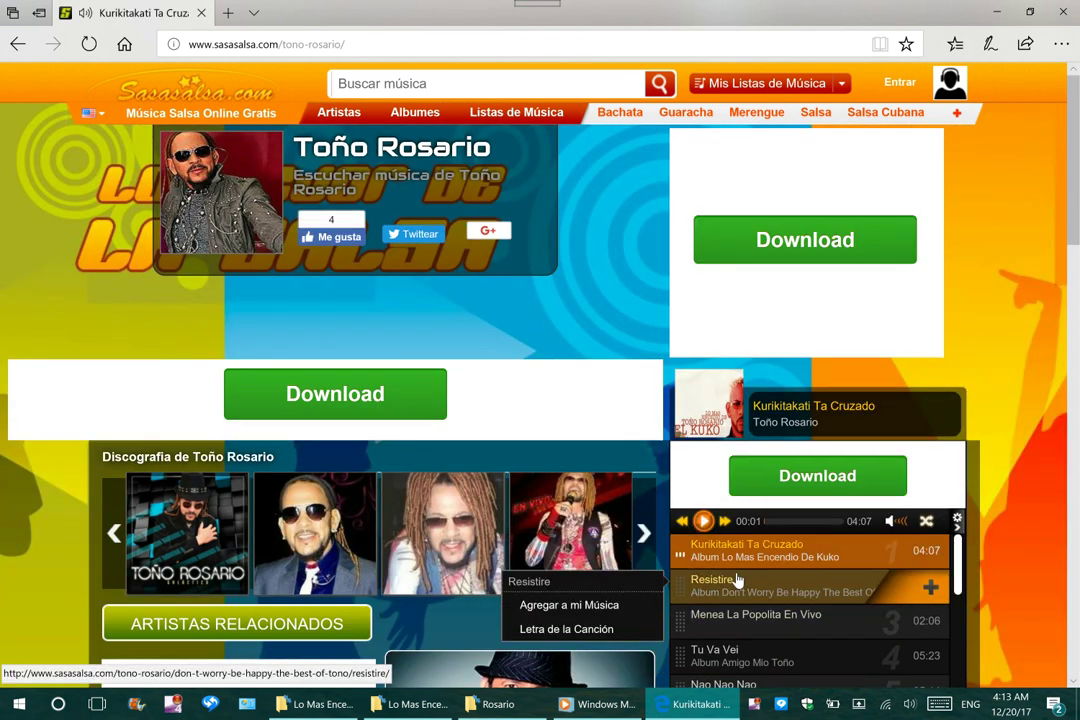
# Step: Browse through Toño Rosario's discography and open the 2011 album El Mandatario
pyautogui.scroll(-1, 743, 582)
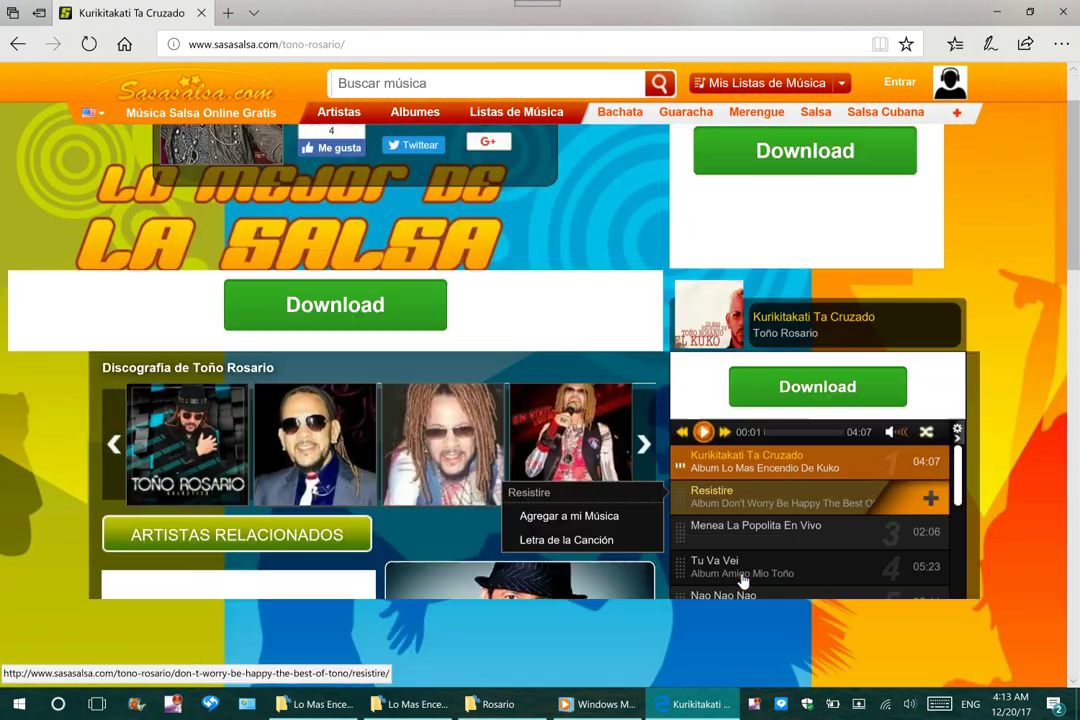
pyautogui.click(643, 442)
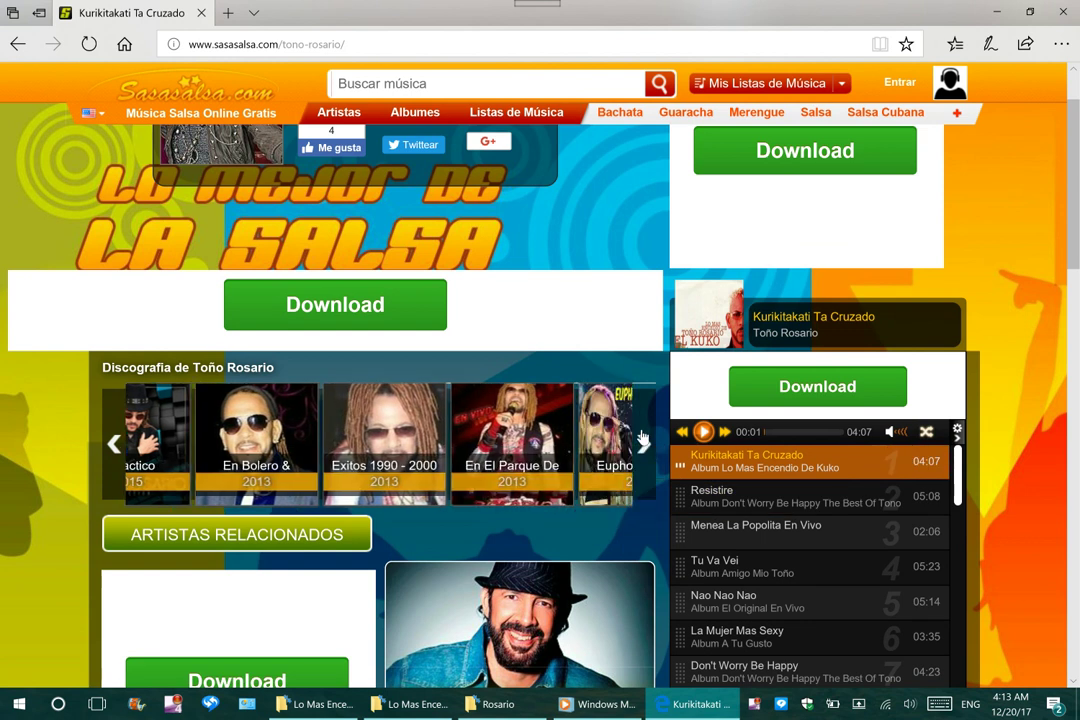
pyautogui.click(643, 442)
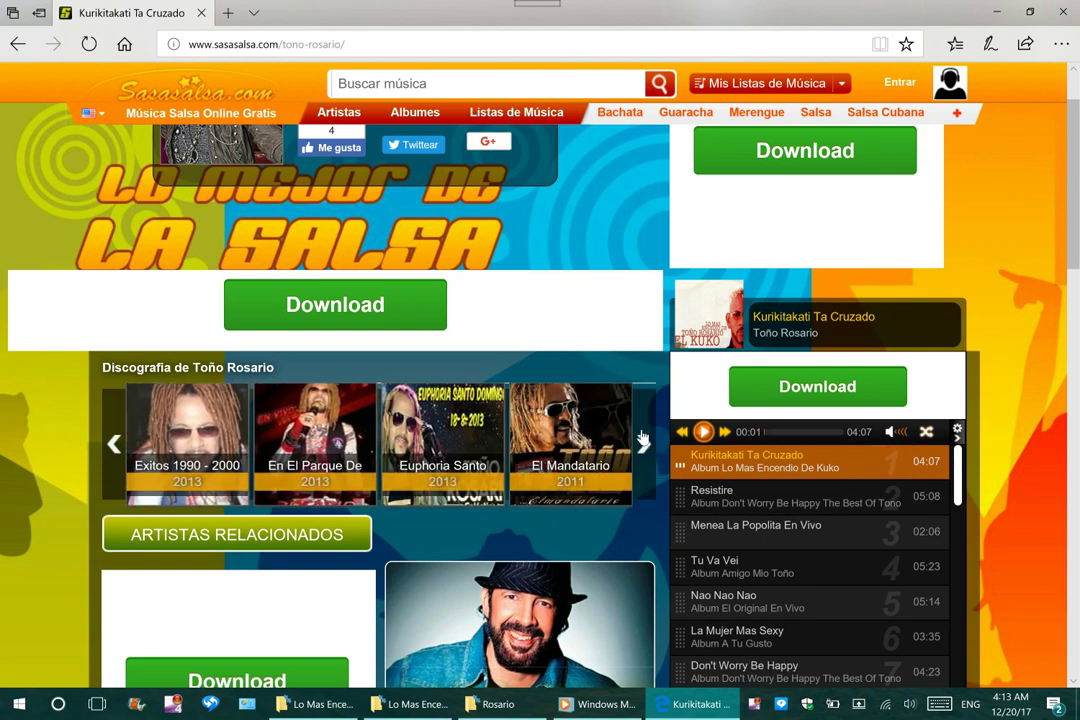
pyautogui.click(643, 442)
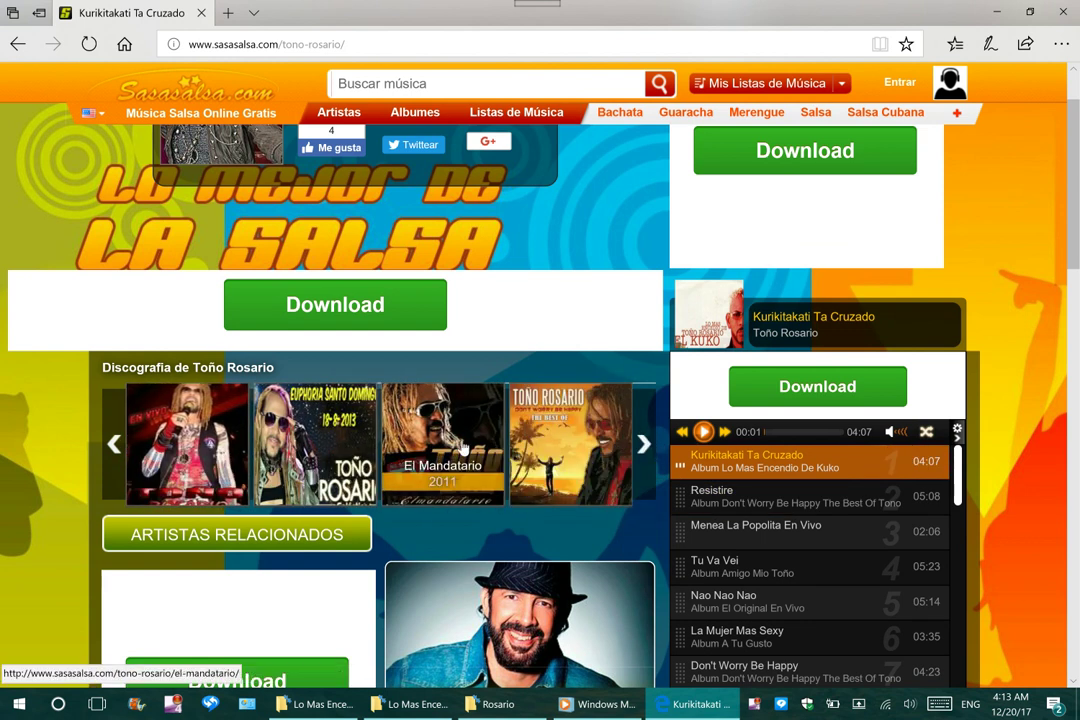
pyautogui.click(463, 447)
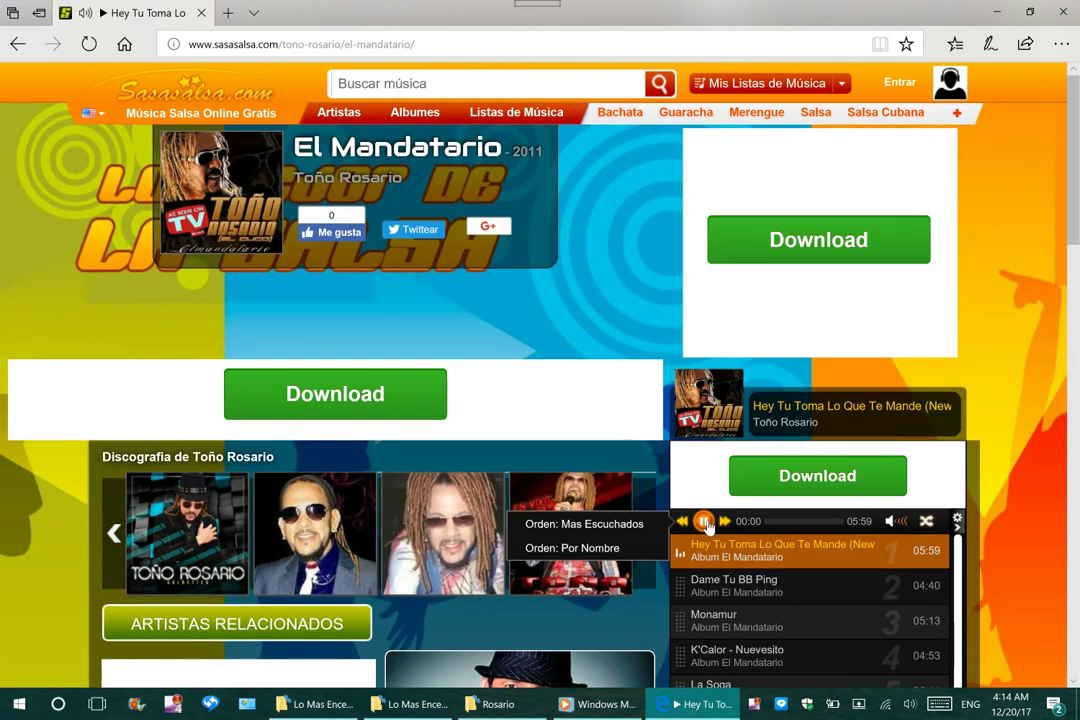
# Step: Examine the El Mandatario album page, including its track list, download banners and related artists
pyautogui.scroll(-1, 708, 528)
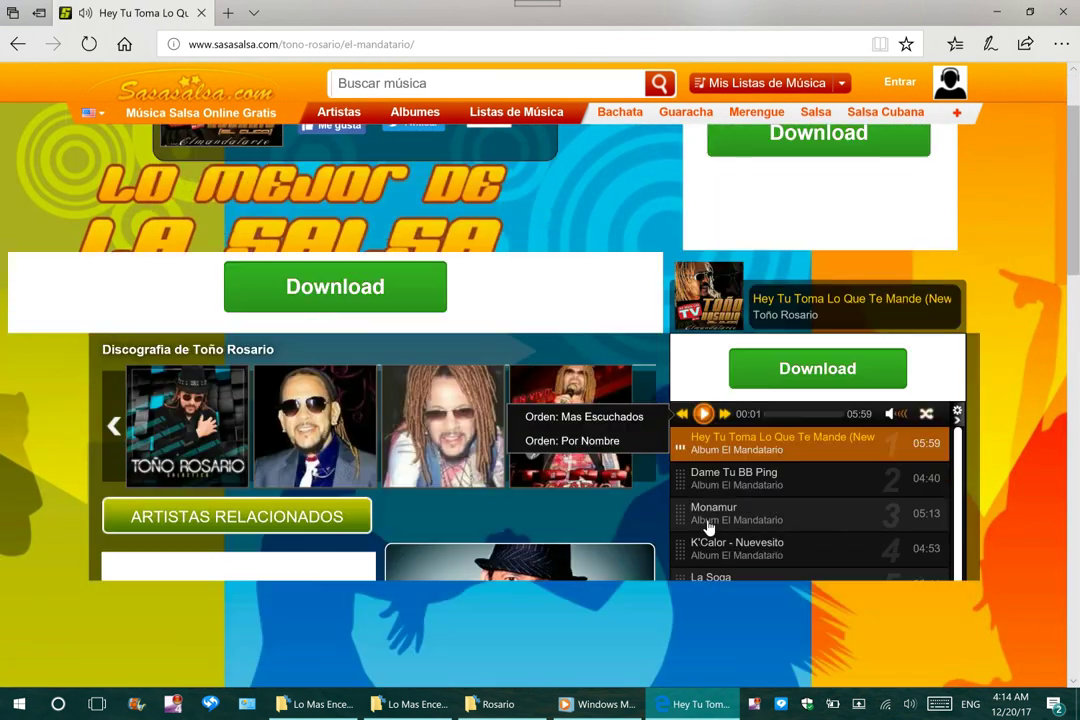
pyautogui.scroll(-1, 708, 528)
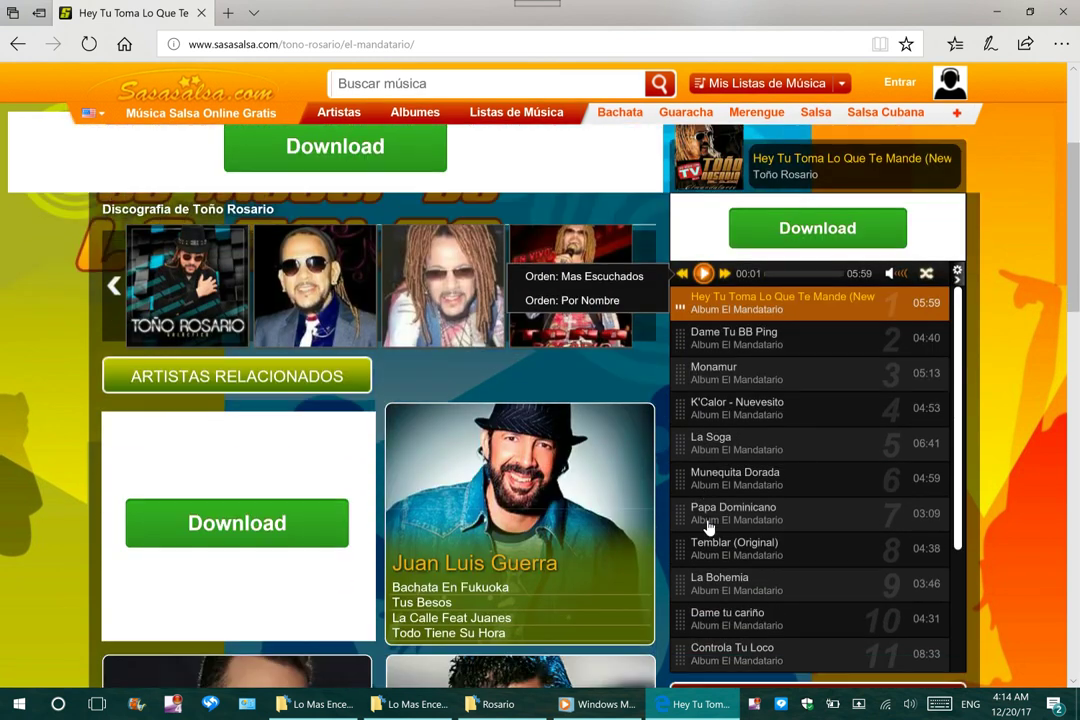
pyautogui.scroll(2, 708, 528)
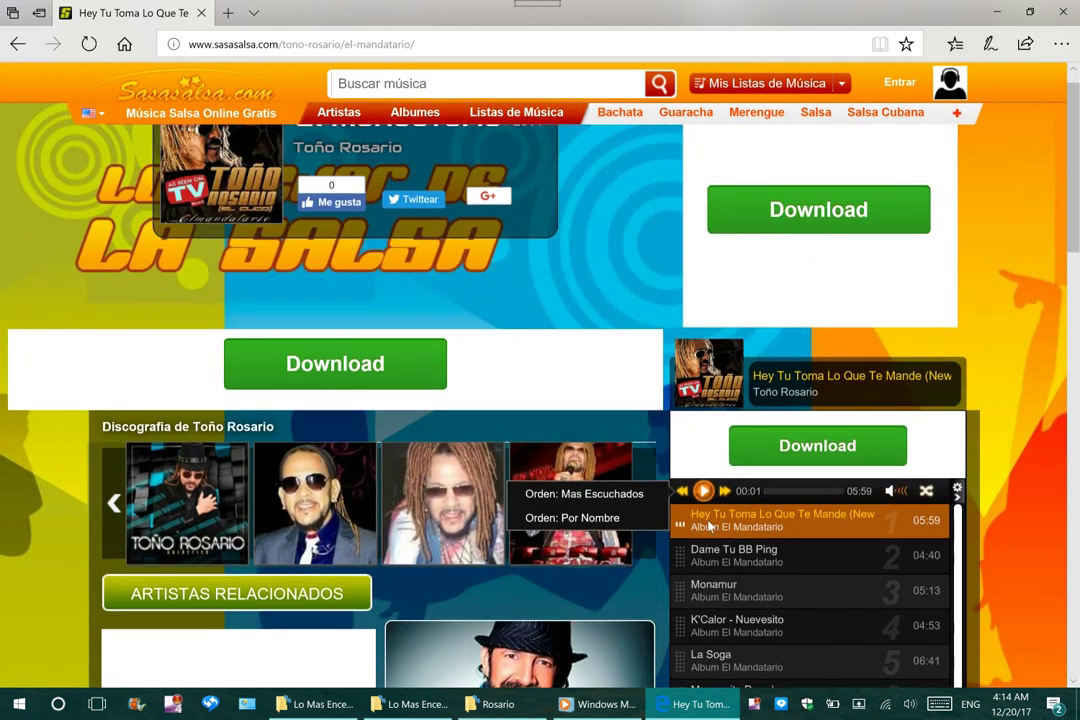
pyautogui.scroll(1, 709, 527)
pyautogui.scroll(-1, 708, 527)
pyautogui.scroll(1, 708, 527)
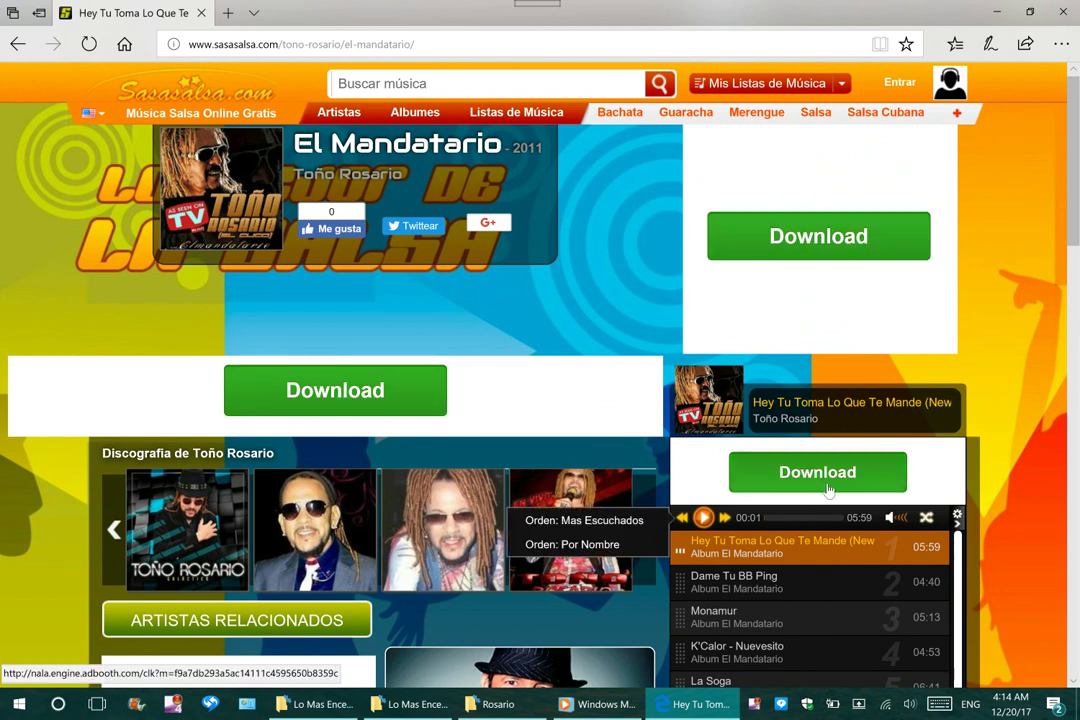
pyautogui.scroll(-2, 827, 491)
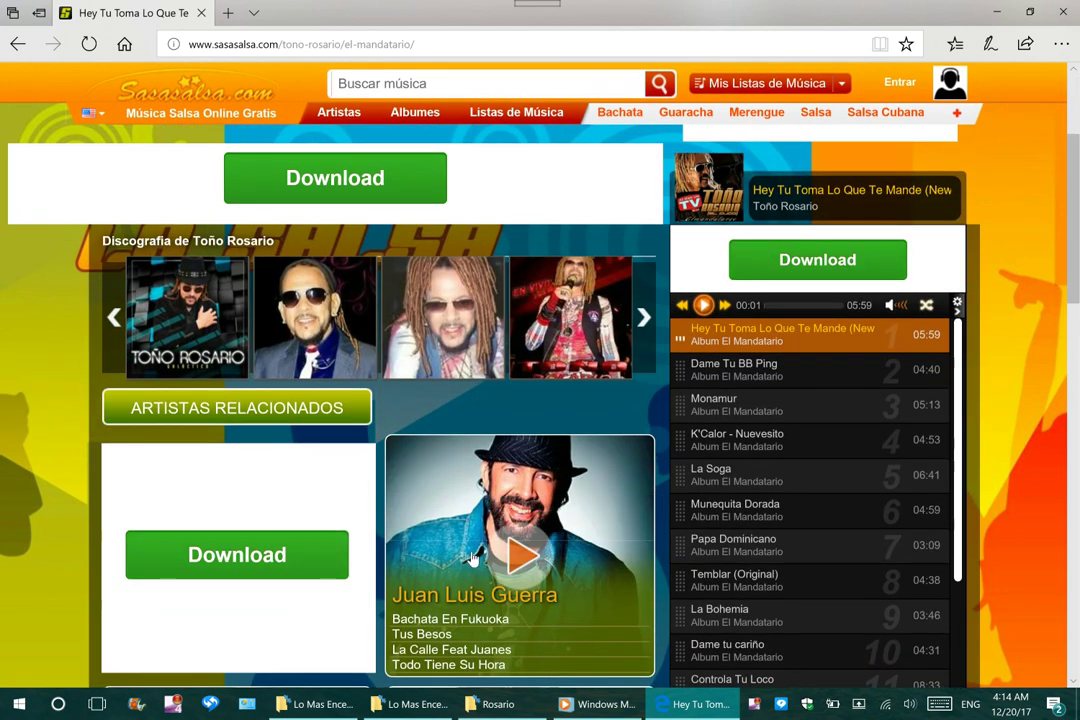
pyautogui.scroll(-4, 474, 556)
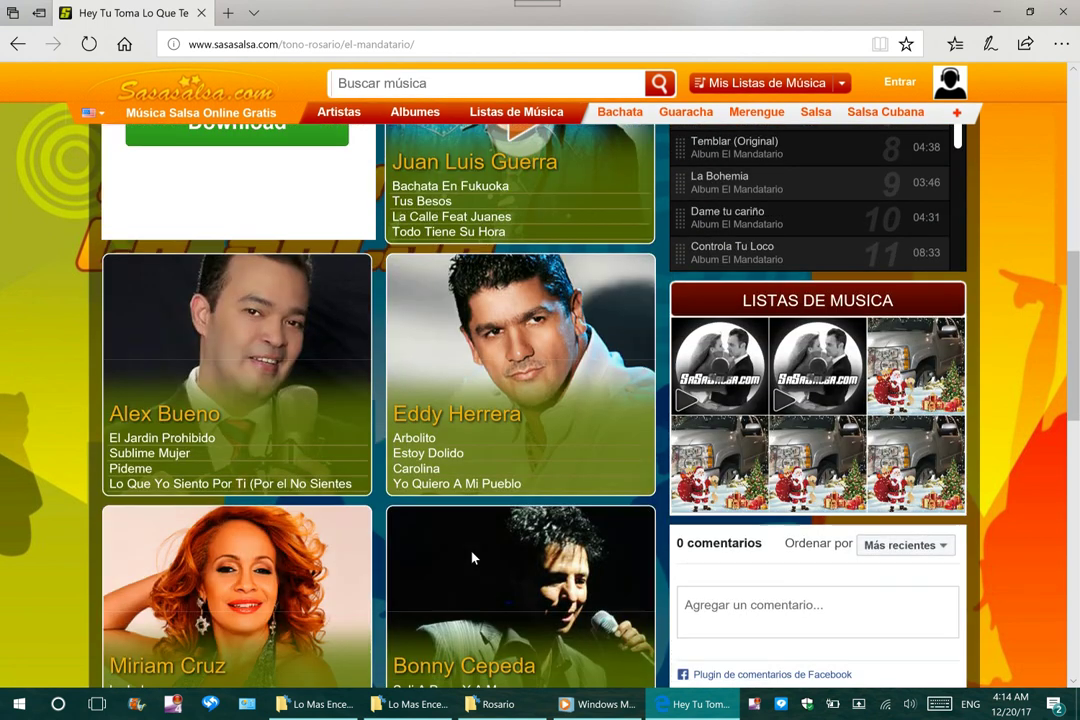
pyautogui.scroll(-2, 460, 565)
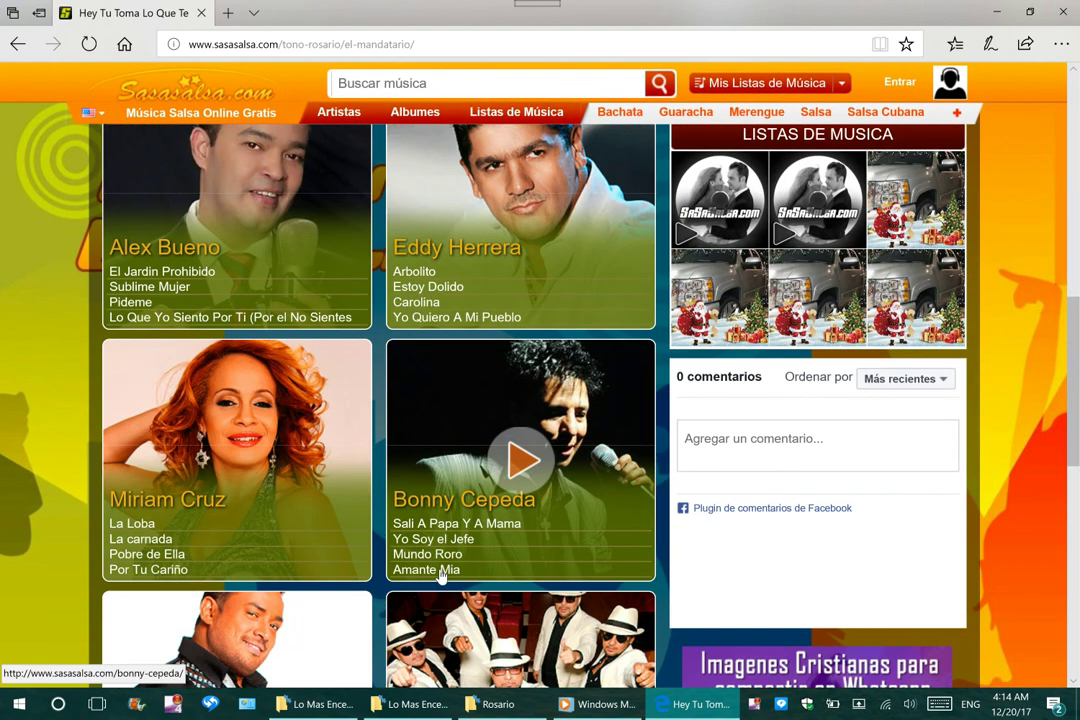
pyautogui.scroll(-4, 536, 543)
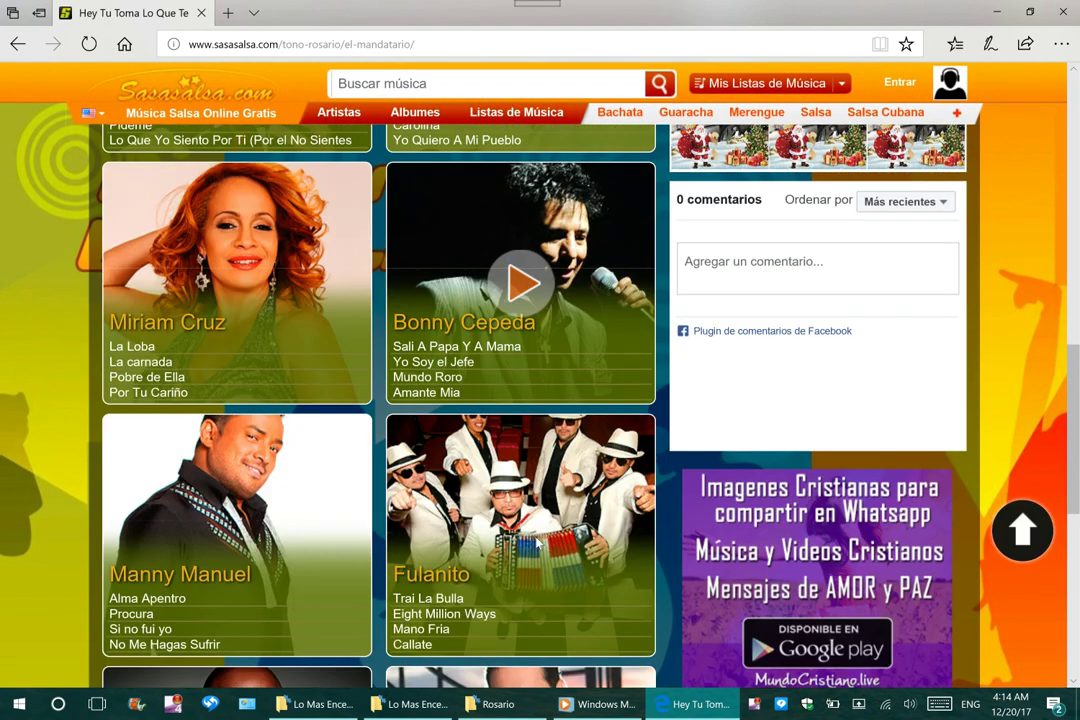
pyautogui.scroll(-2, 531, 563)
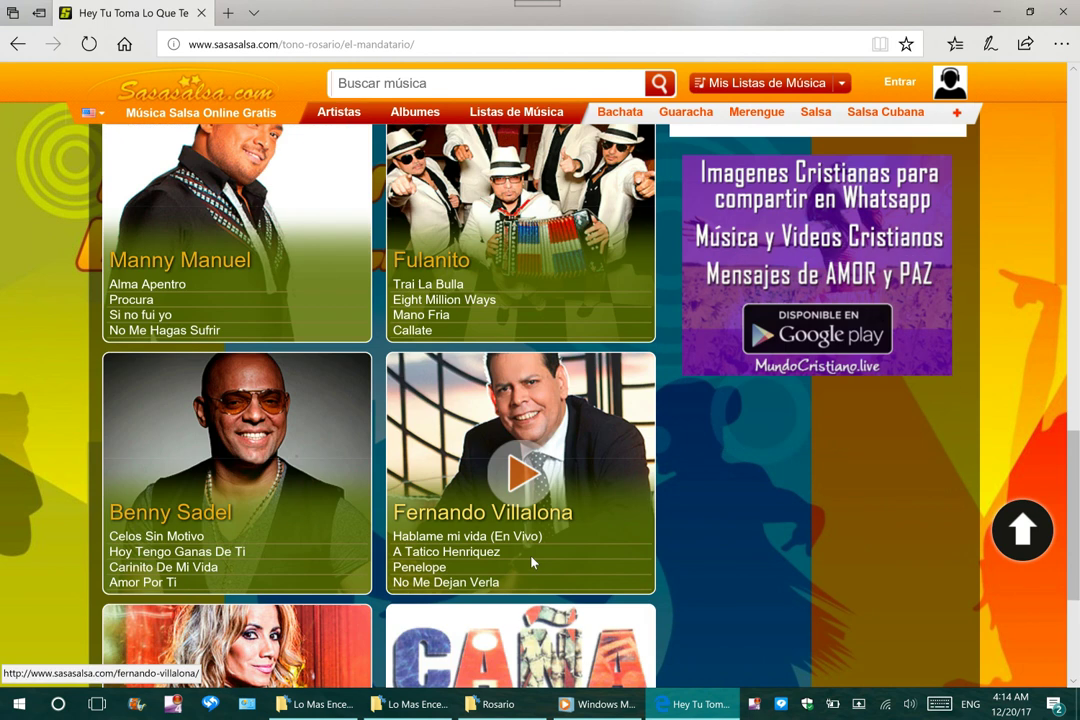
pyautogui.scroll(-2, 533, 565)
pyautogui.scroll(4, 533, 565)
pyautogui.scroll(10, 533, 565)
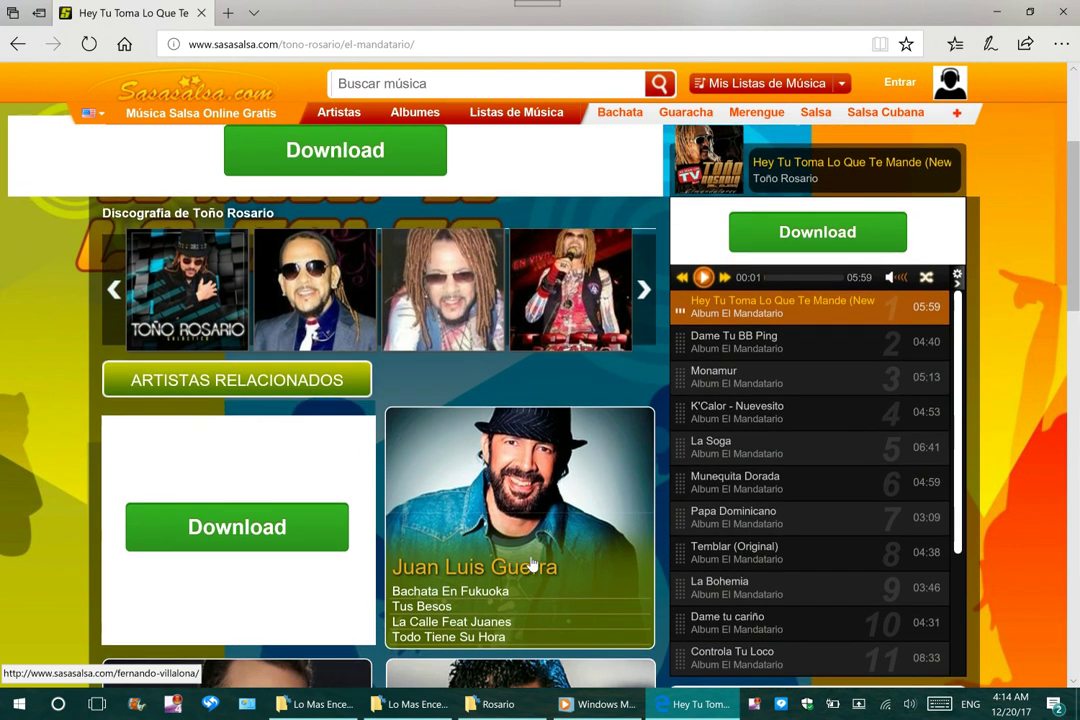
pyautogui.scroll(1, 533, 563)
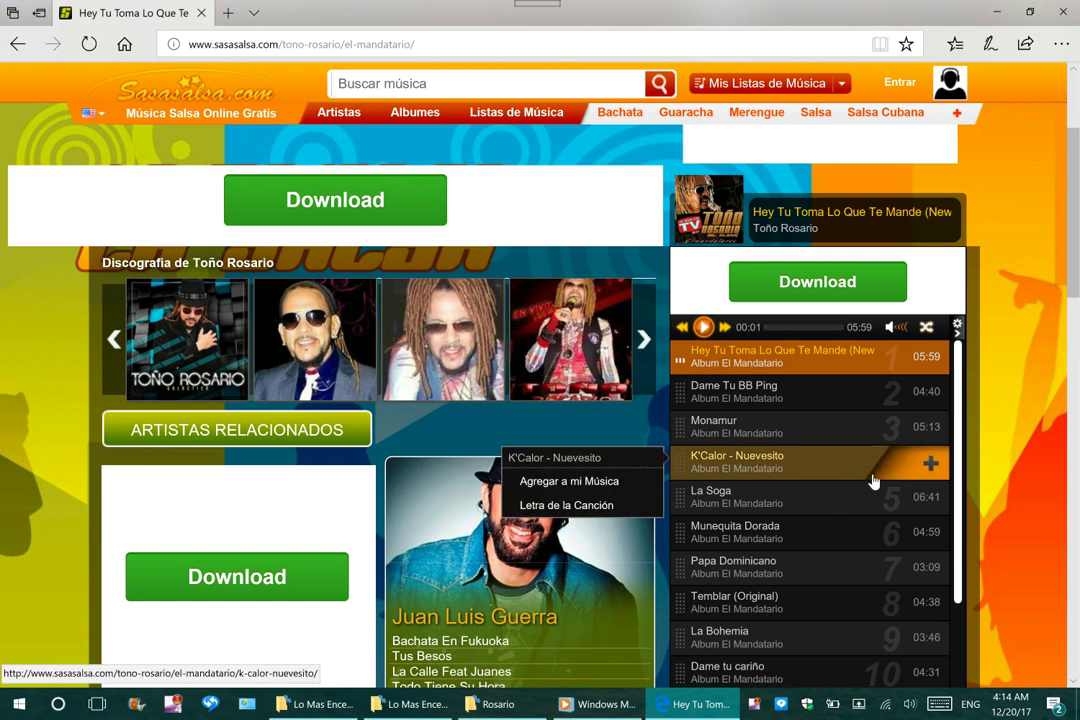
pyautogui.scroll(-1, 875, 408)
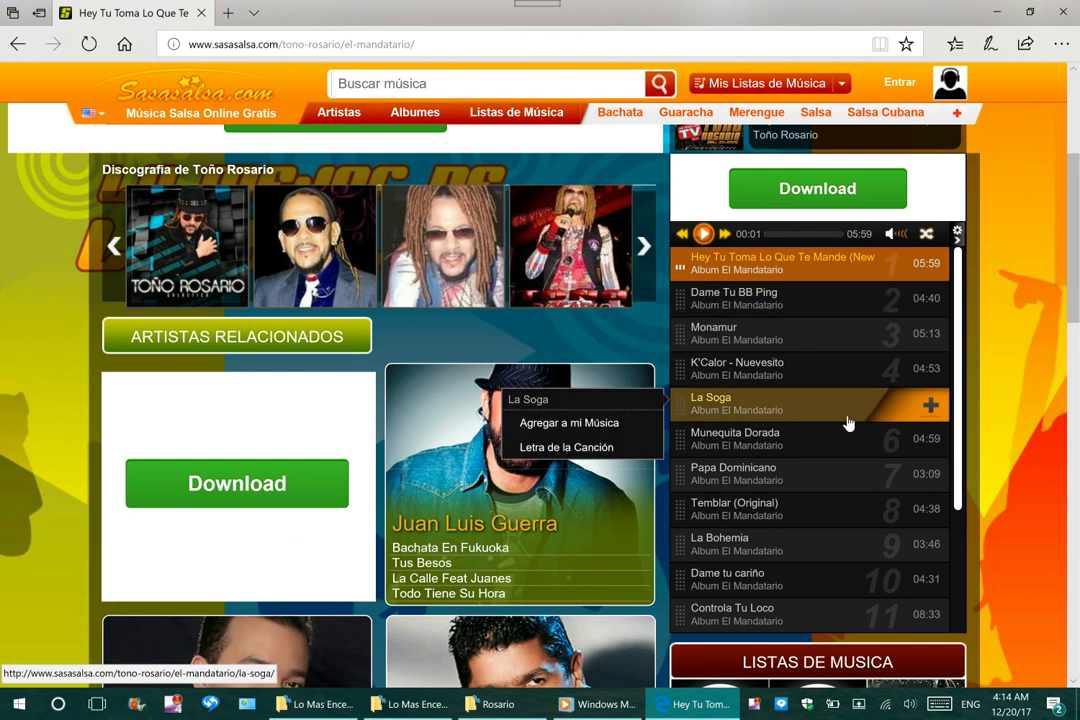
# Step: Try saving the link target of the first track, "Hey Tu Toma Lo Que Te Mande", and dismiss the save dialog
pyautogui.rightClick(779, 277)
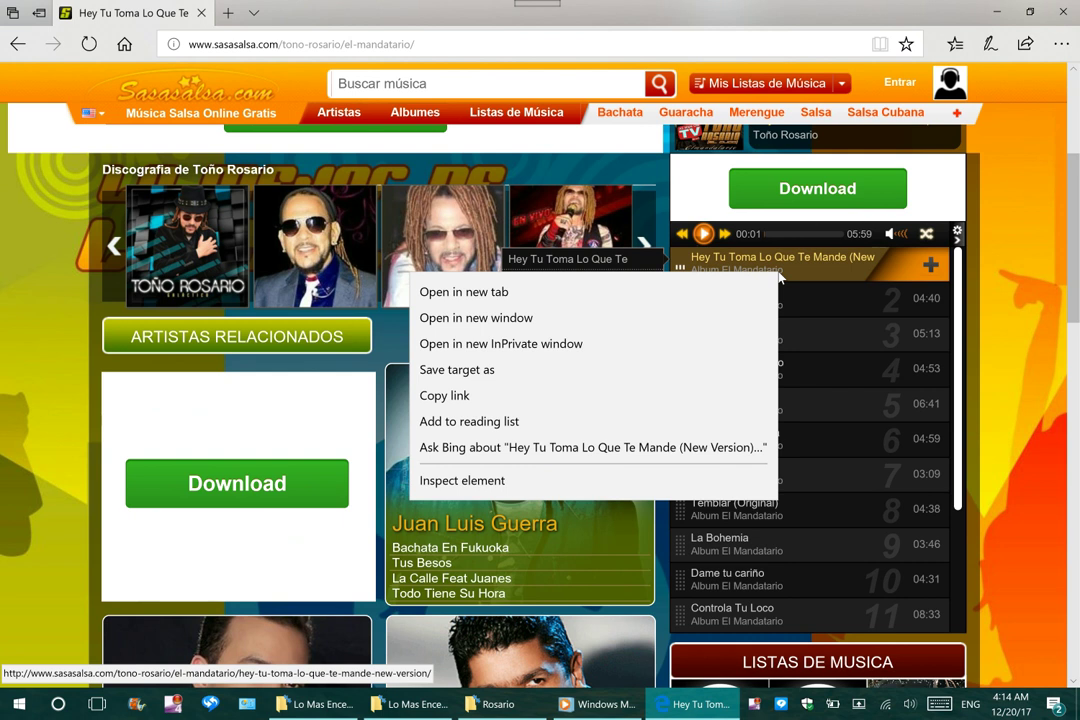
pyautogui.click(566, 370)
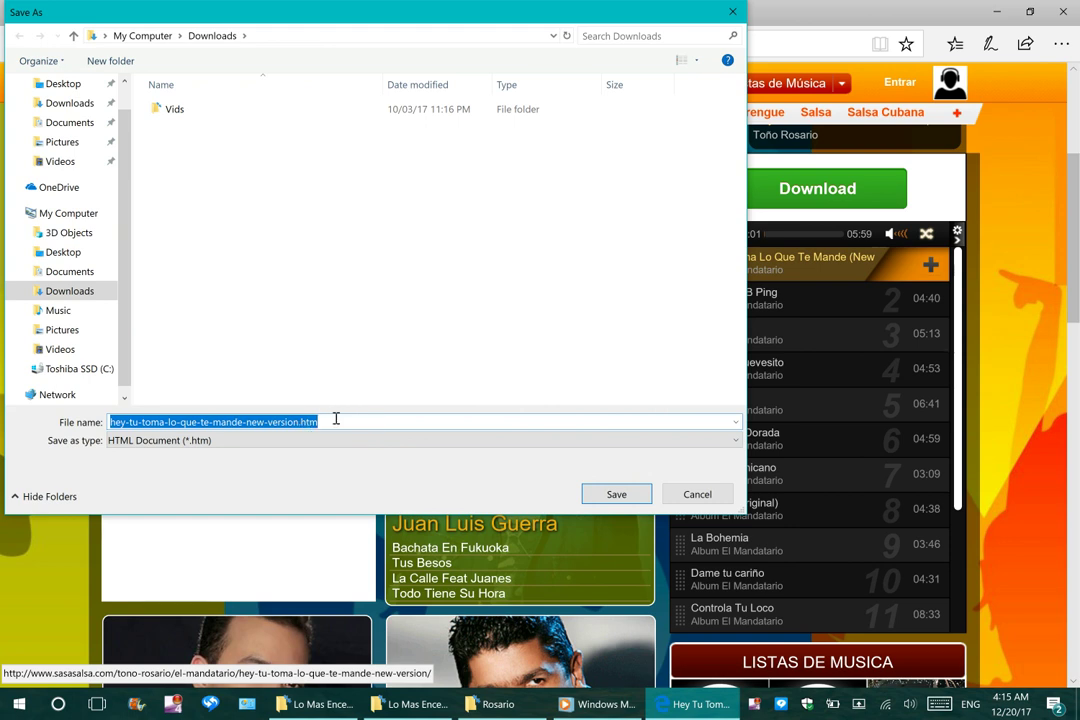
pyautogui.click(731, 13)
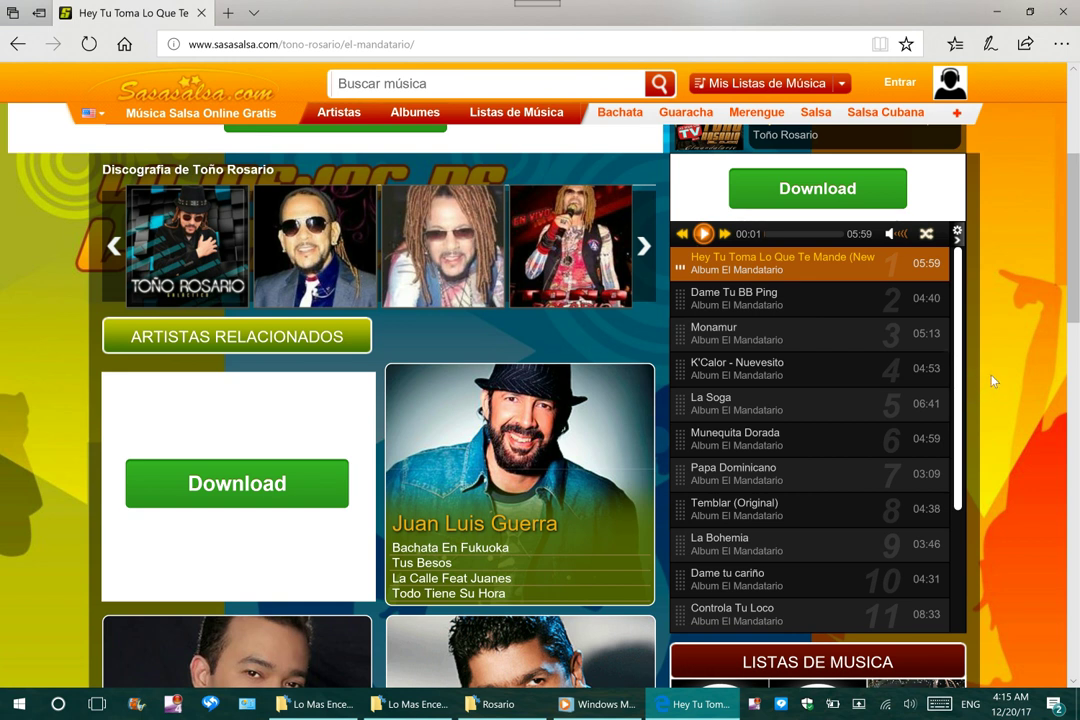
pyautogui.moveTo(868, 322)
pyautogui.moveTo(716, 254)
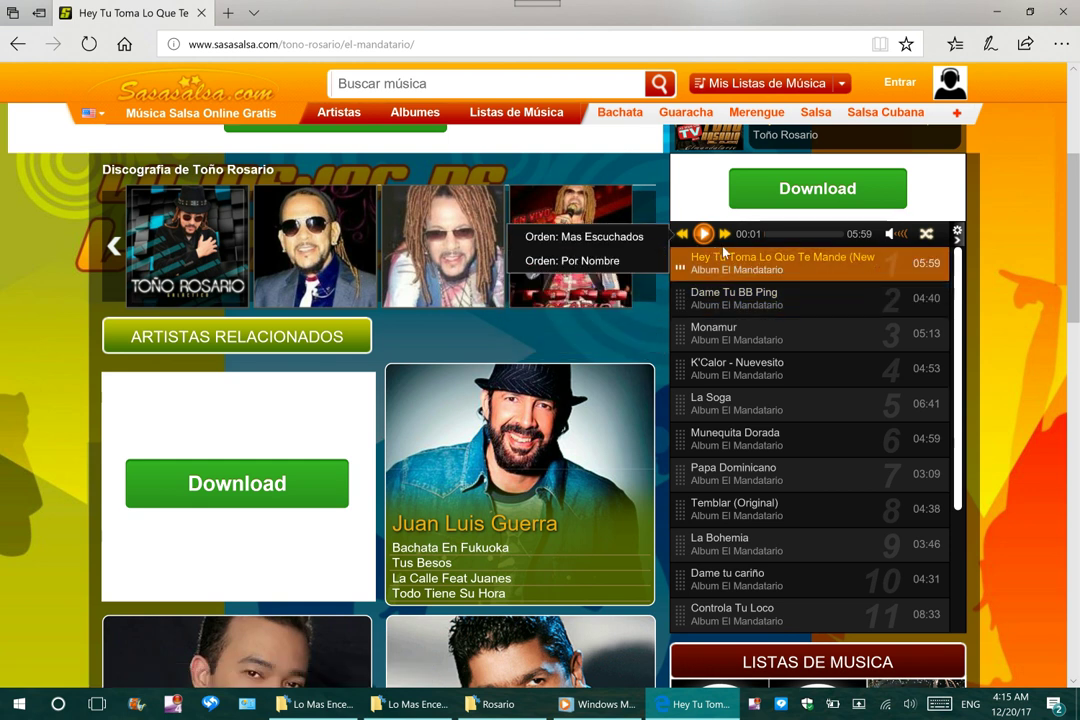
# Step: Start playing the track "Preparate (Ft Antony Santos)" from the El Mandatario track list and pause it
pyautogui.moveTo(912, 318)
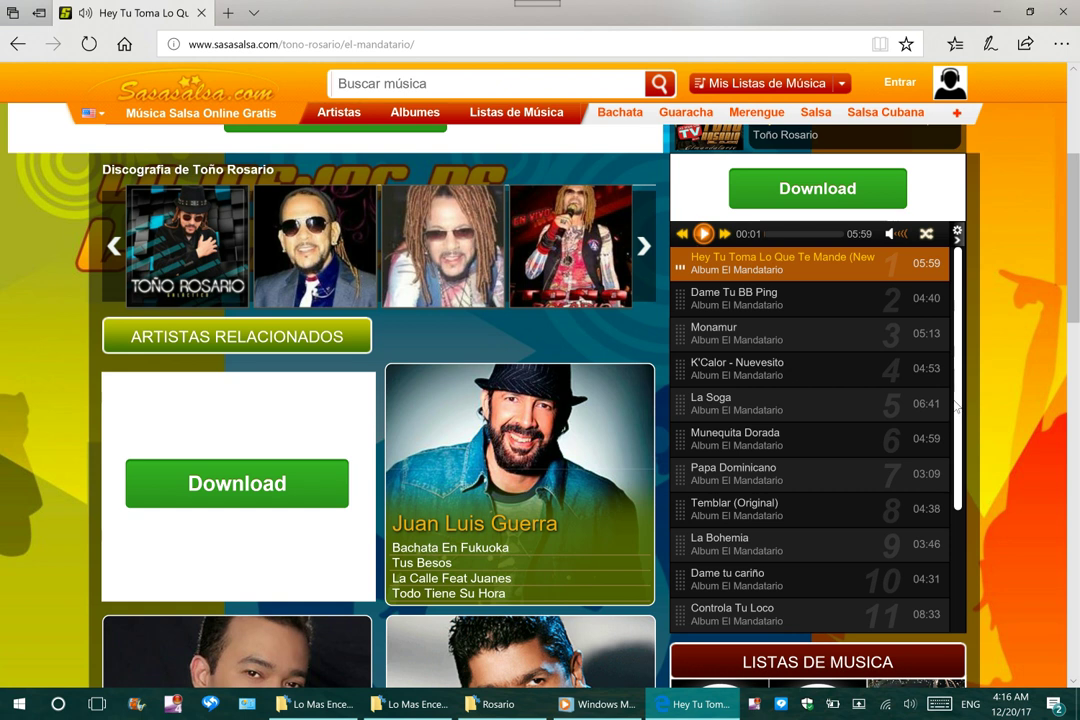
pyautogui.scroll(-2, 966, 453)
pyautogui.moveTo(965, 448); pyautogui.dragTo(971, 470)
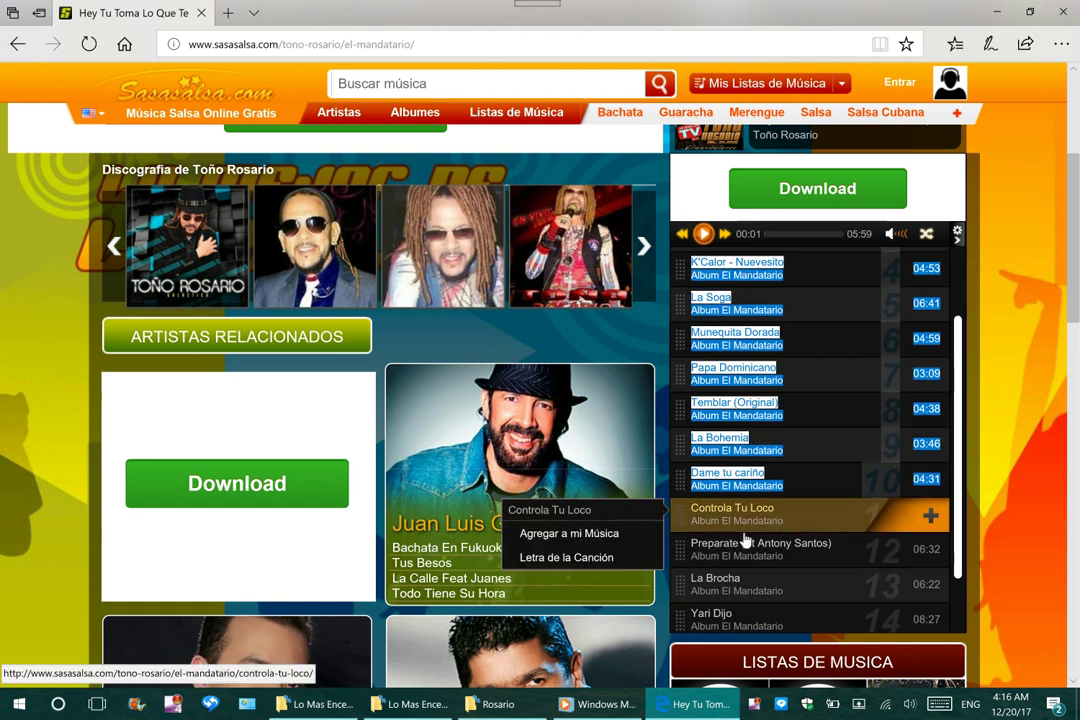
pyautogui.moveTo(740, 552)
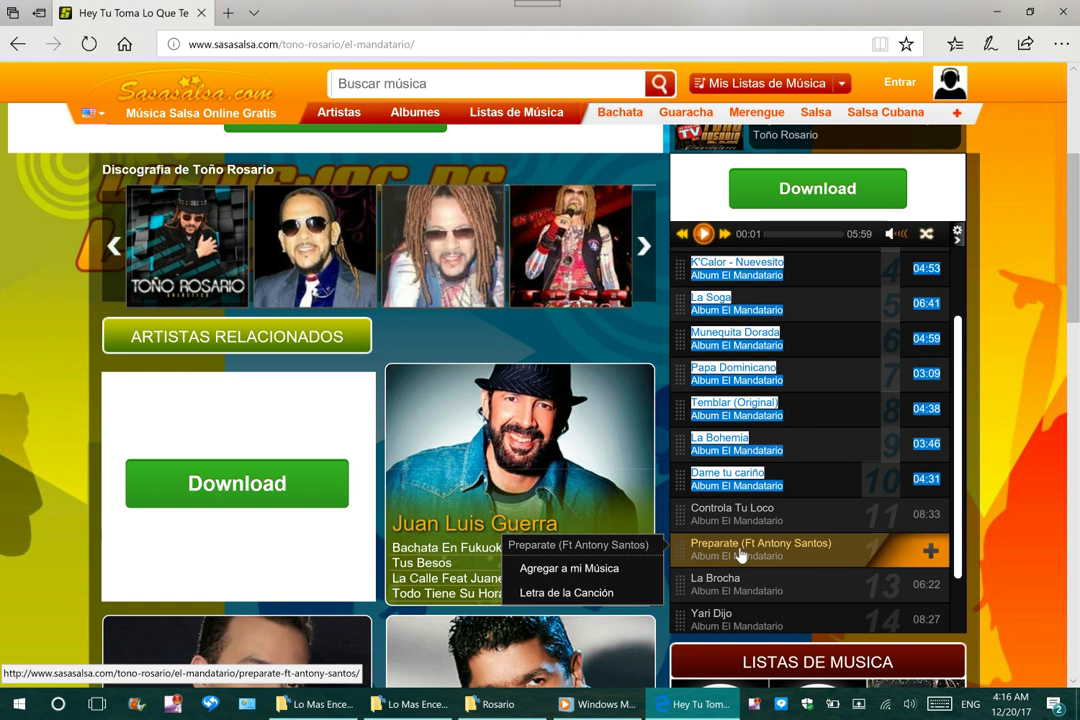
pyautogui.click(1002, 515)
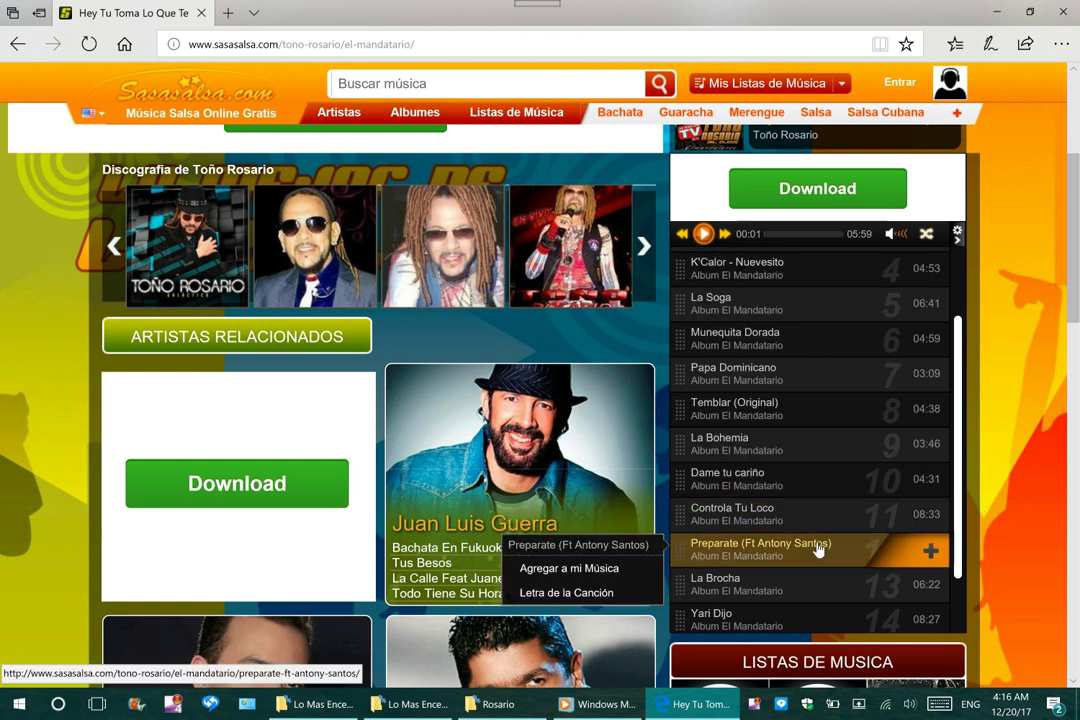
pyautogui.click(757, 550)
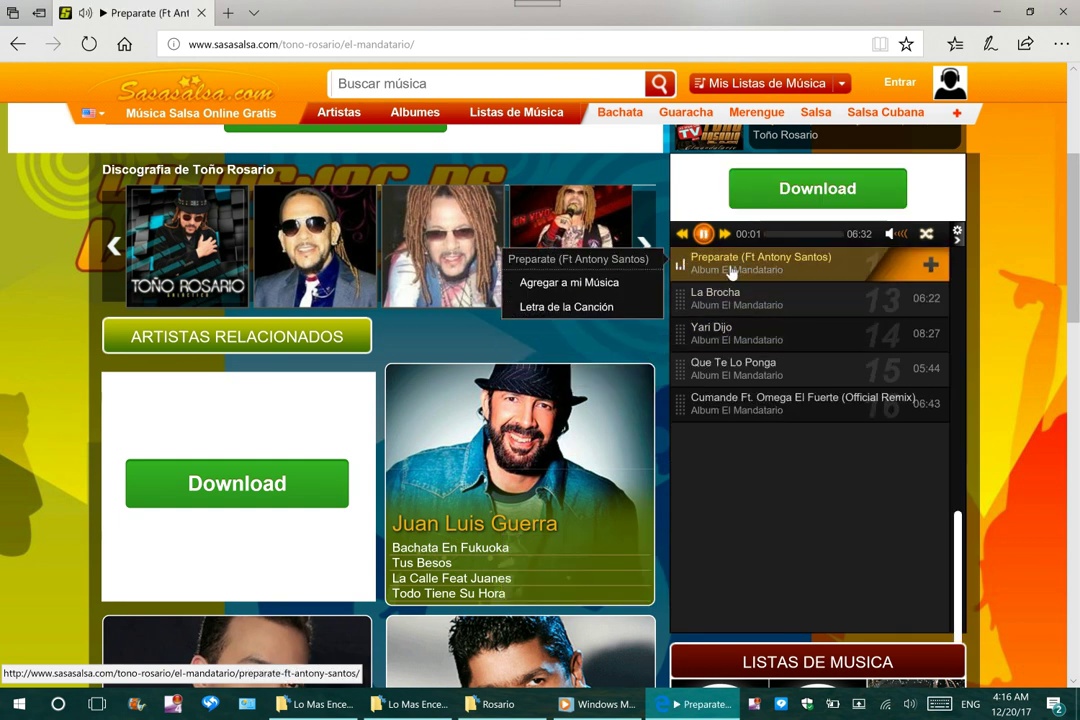
pyautogui.click(703, 233)
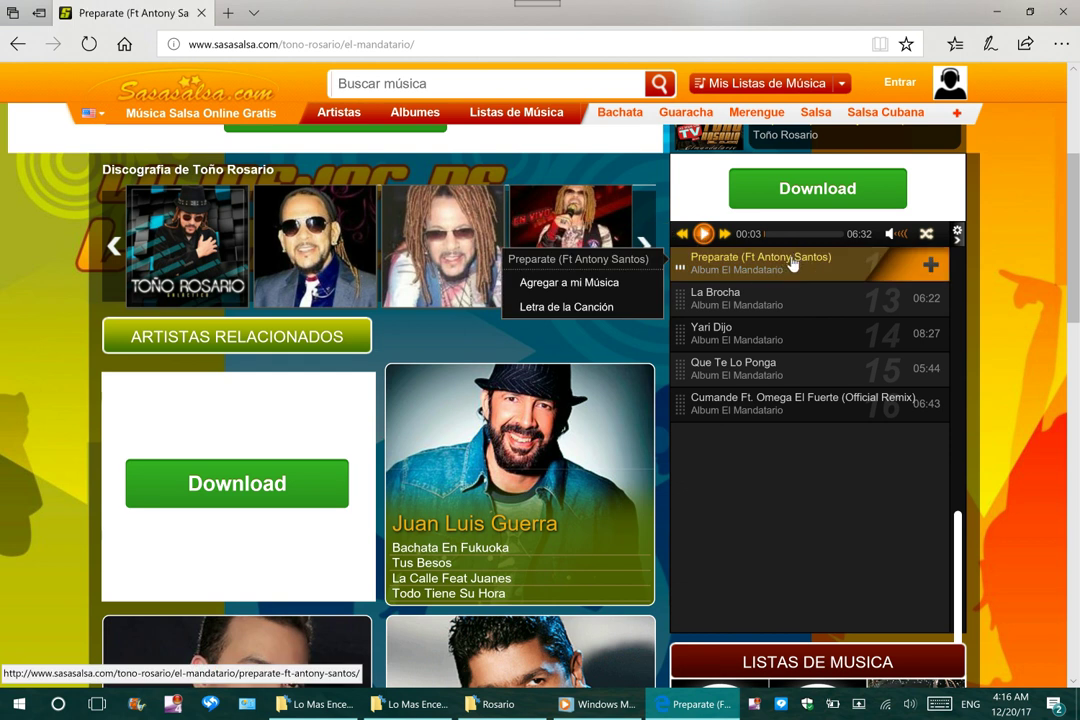
# Step: Open the F12 Developer Tools for the album page and search its HTML for ".mp3"
pyautogui.click(1061, 43)
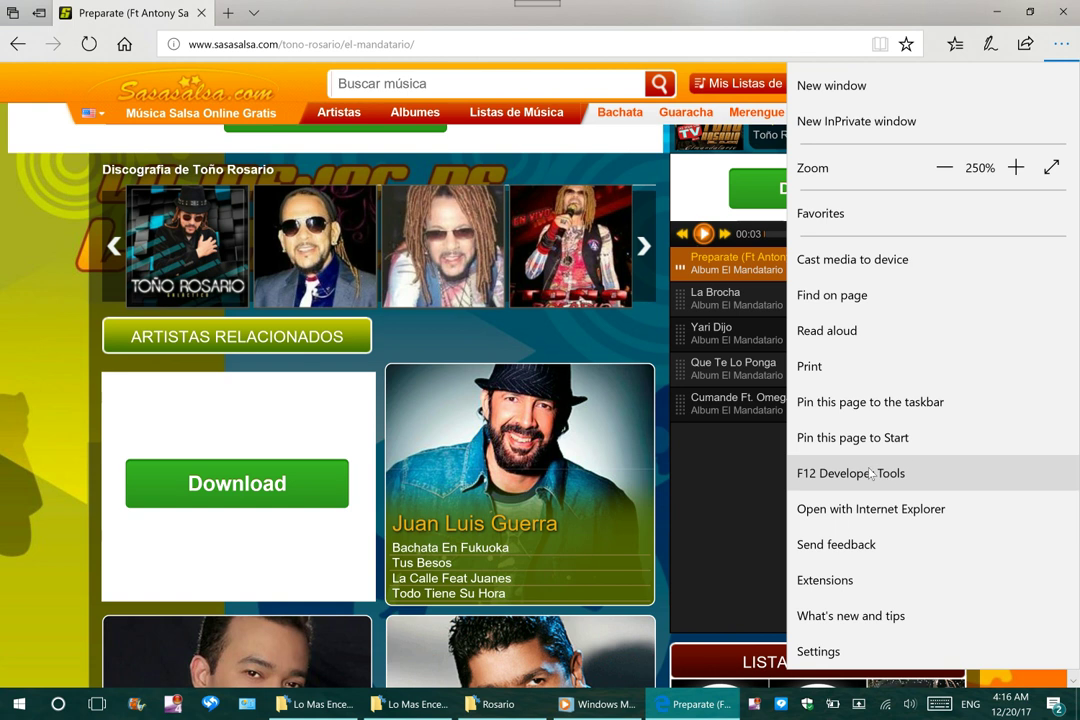
pyautogui.click(871, 474)
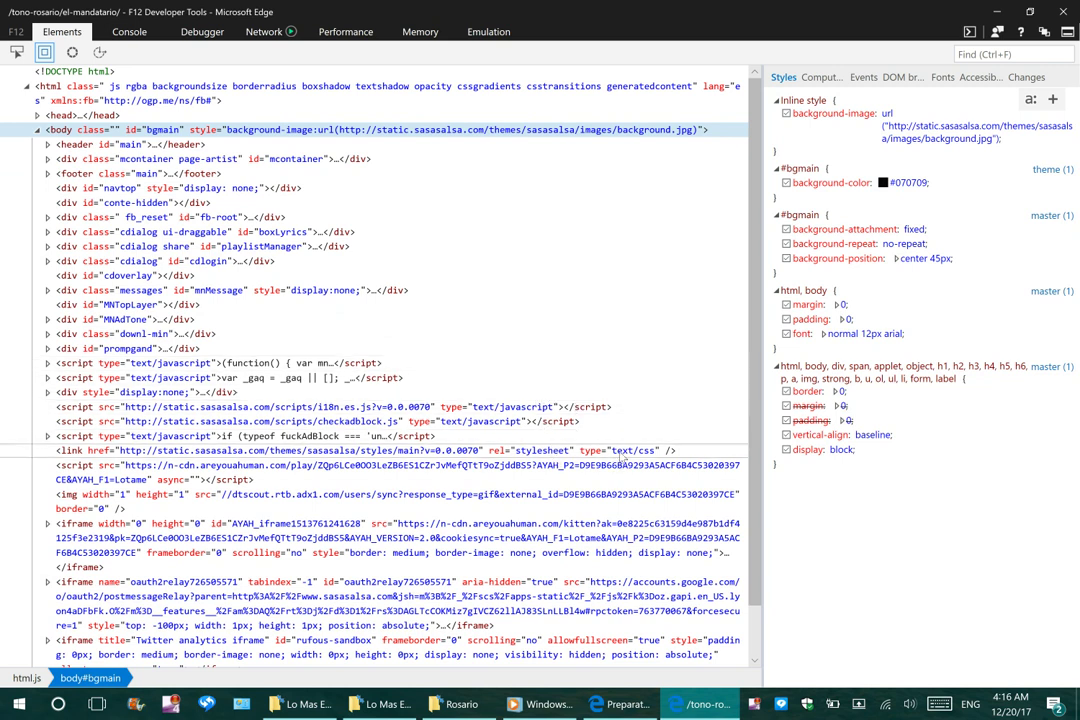
pyautogui.click(1027, 53)
pyautogui.write('.mp3')
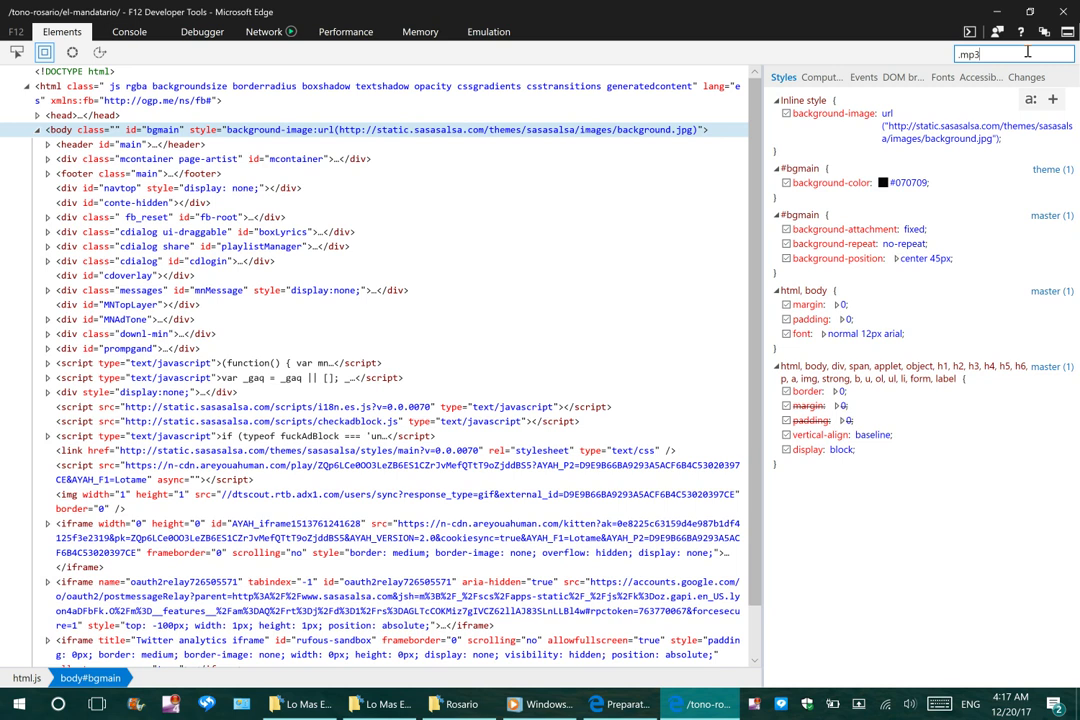
pyautogui.press('Return')
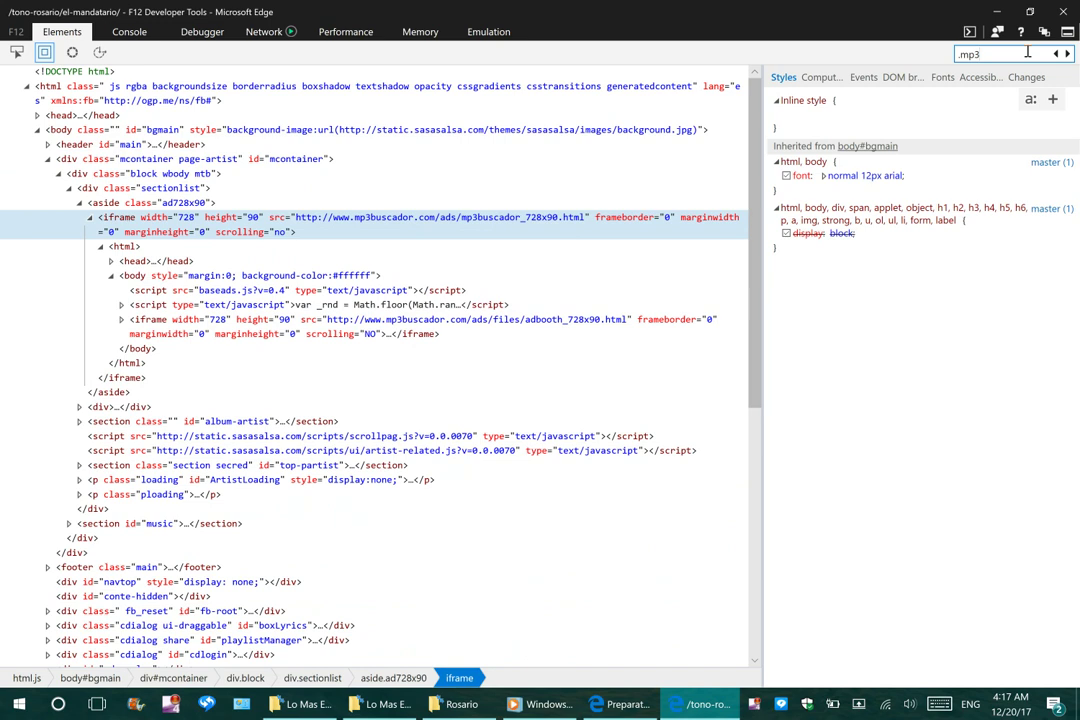
# Step: Step through the ".mp3" matches to the player's audio element, jp_audio_0
pyautogui.press('Return')
pyautogui.press('Return')
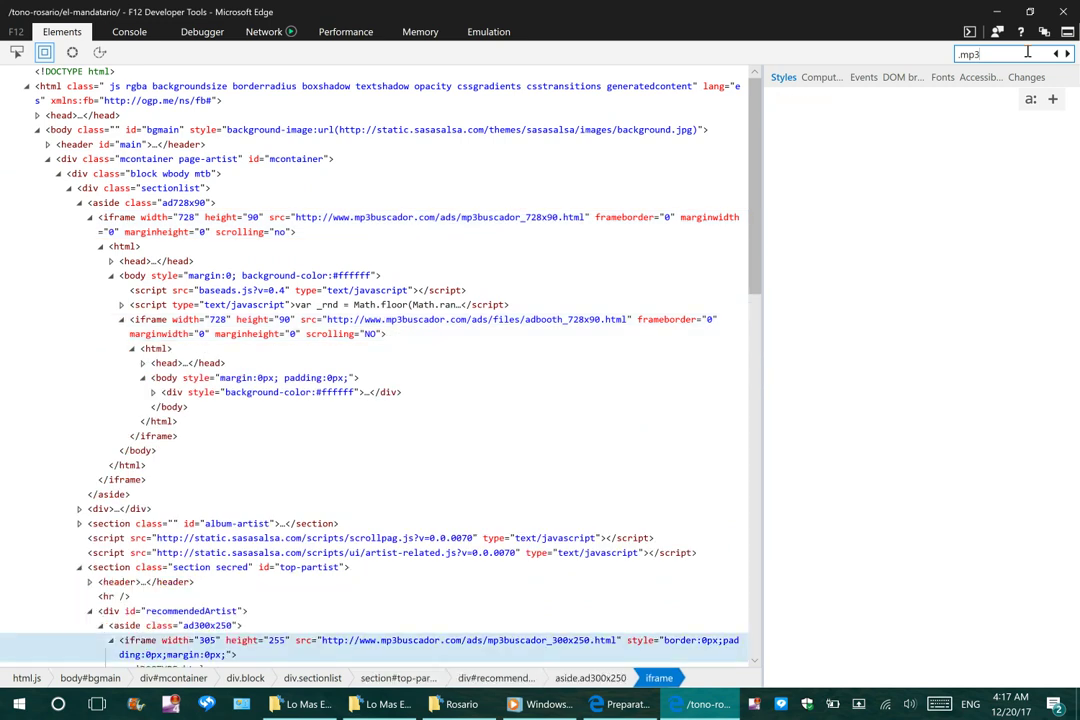
pyautogui.press('Return')
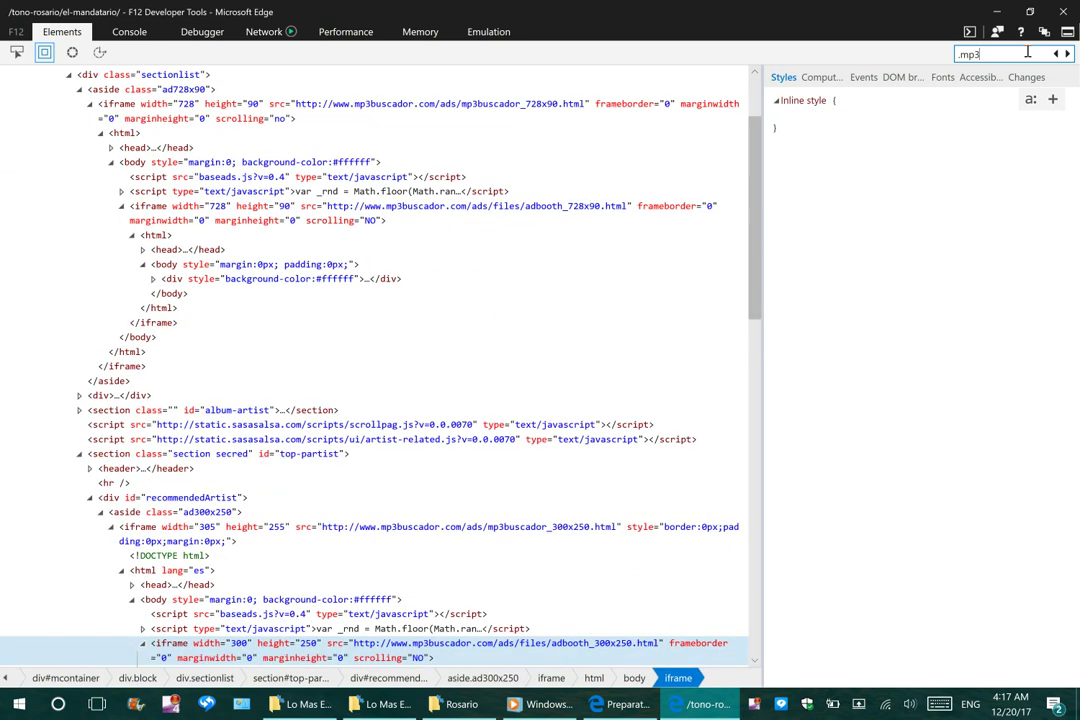
pyautogui.press('Return')
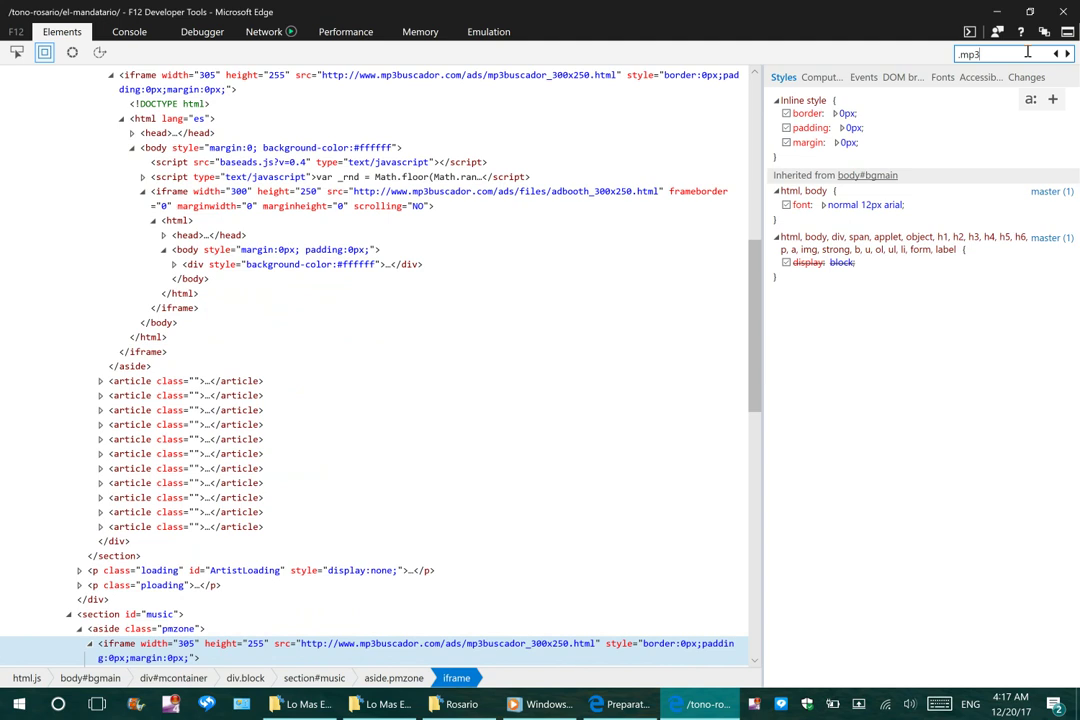
pyautogui.press('Return')
pyautogui.press('Return')
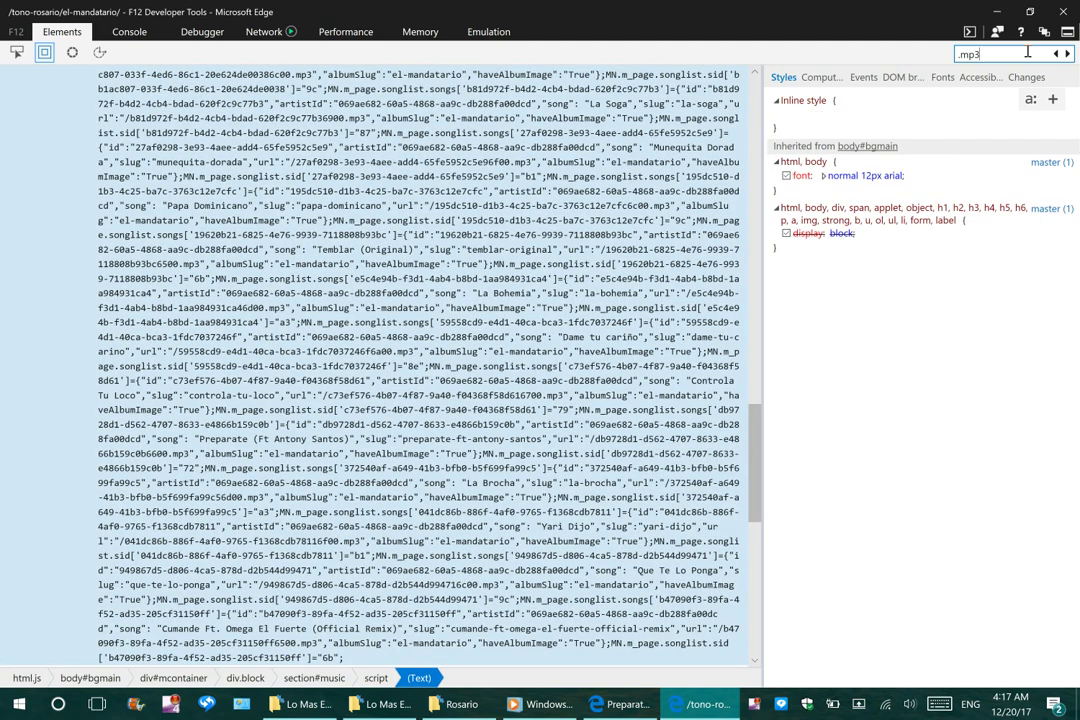
pyautogui.press('Return')
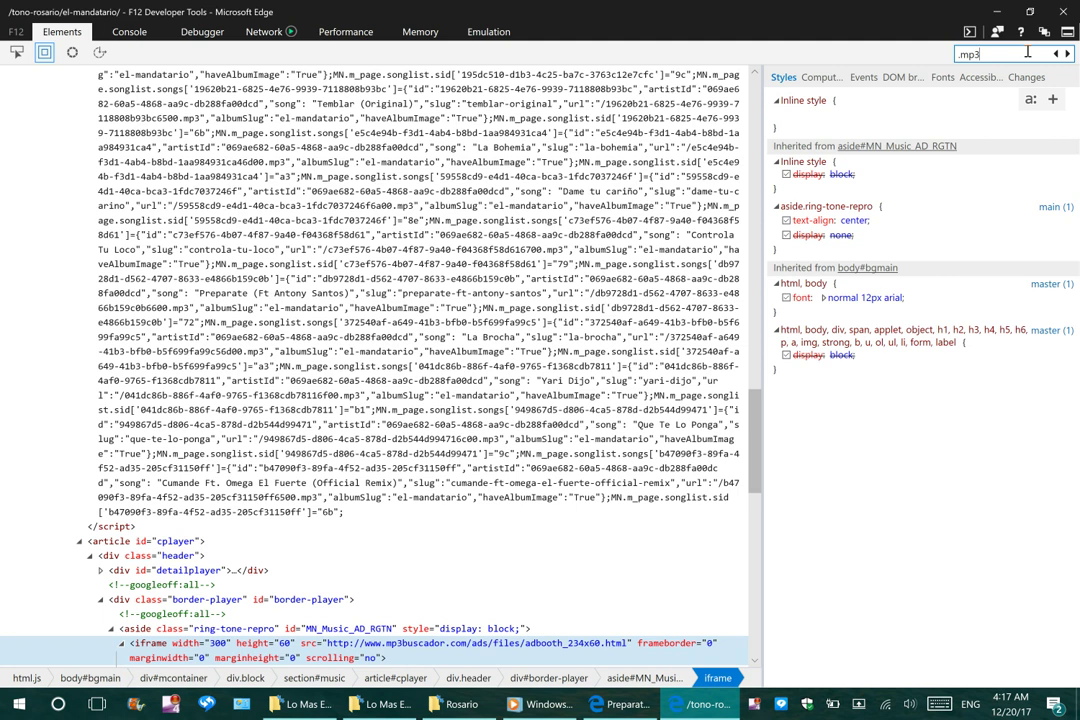
pyautogui.press('Return')
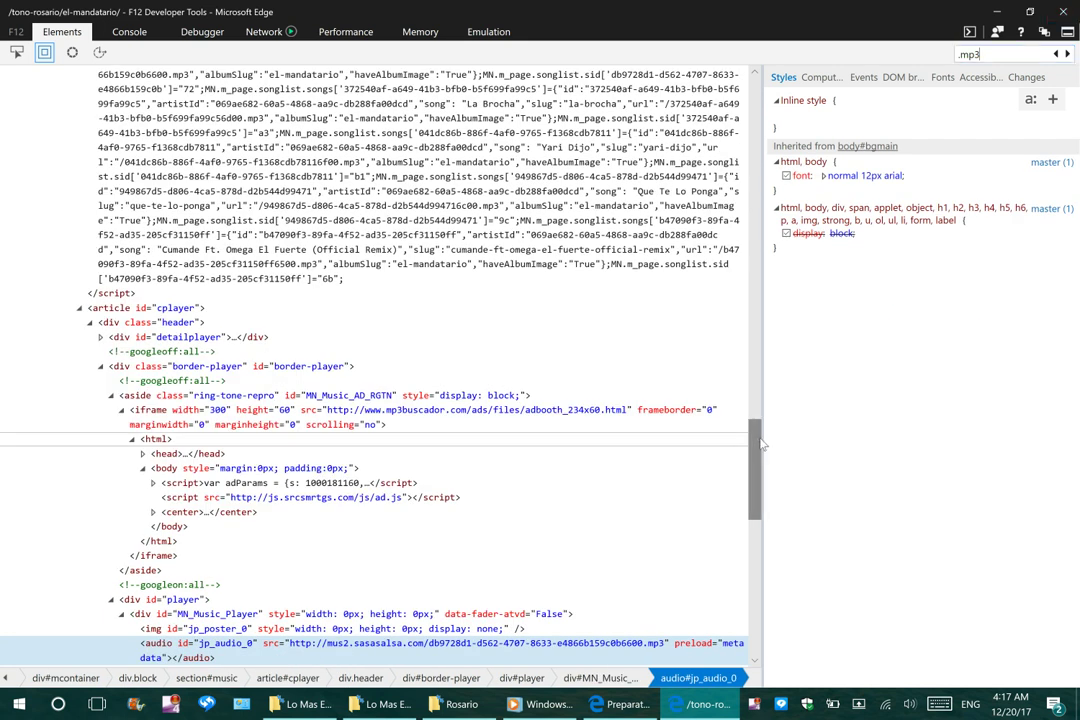
pyautogui.moveTo(760, 443); pyautogui.dragTo(766, 481)
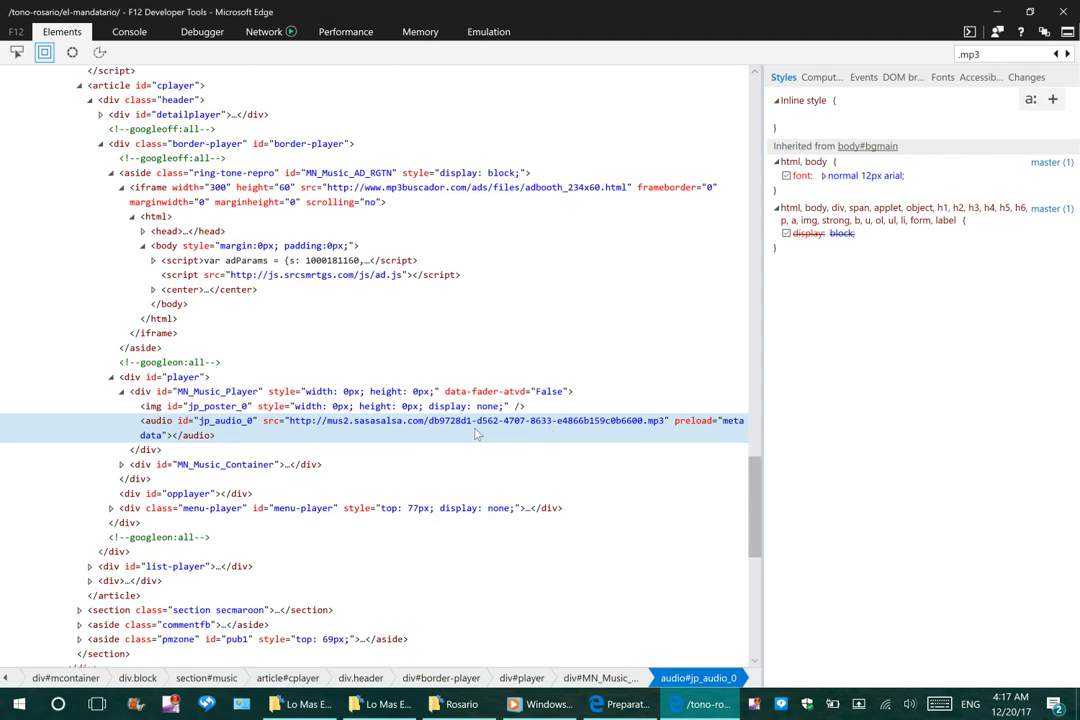
# Step: Open the jp_audio_0 element for editing as HTML and select the .mp3 address in its src attribute
pyautogui.rightClick(322, 432)
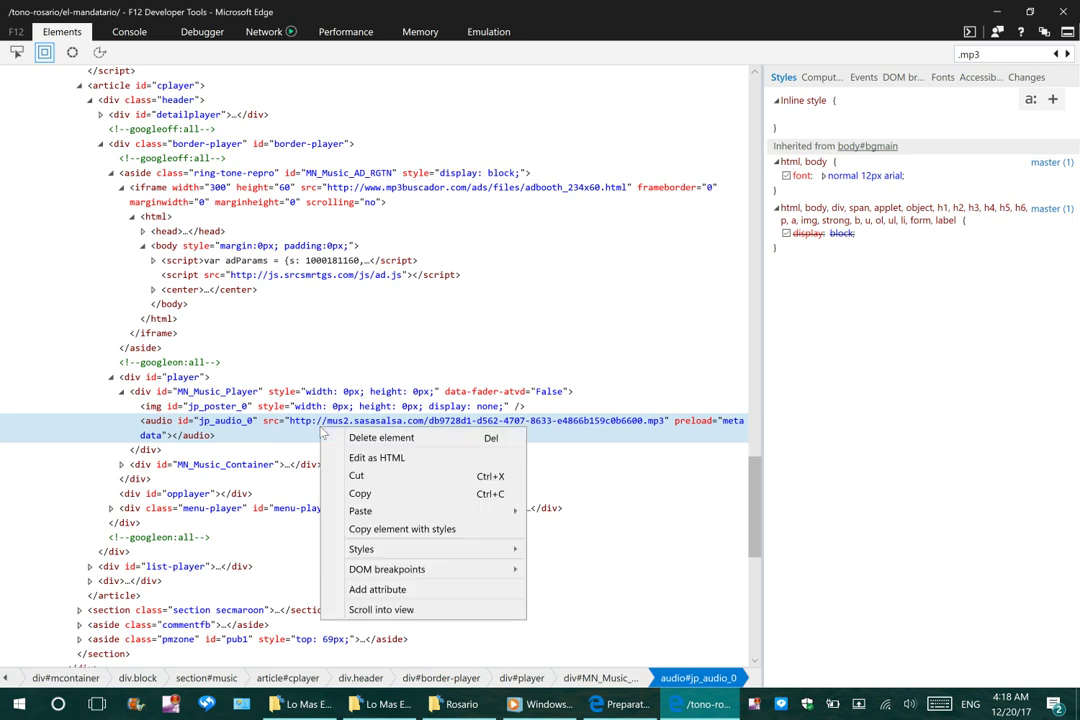
pyautogui.click(372, 458)
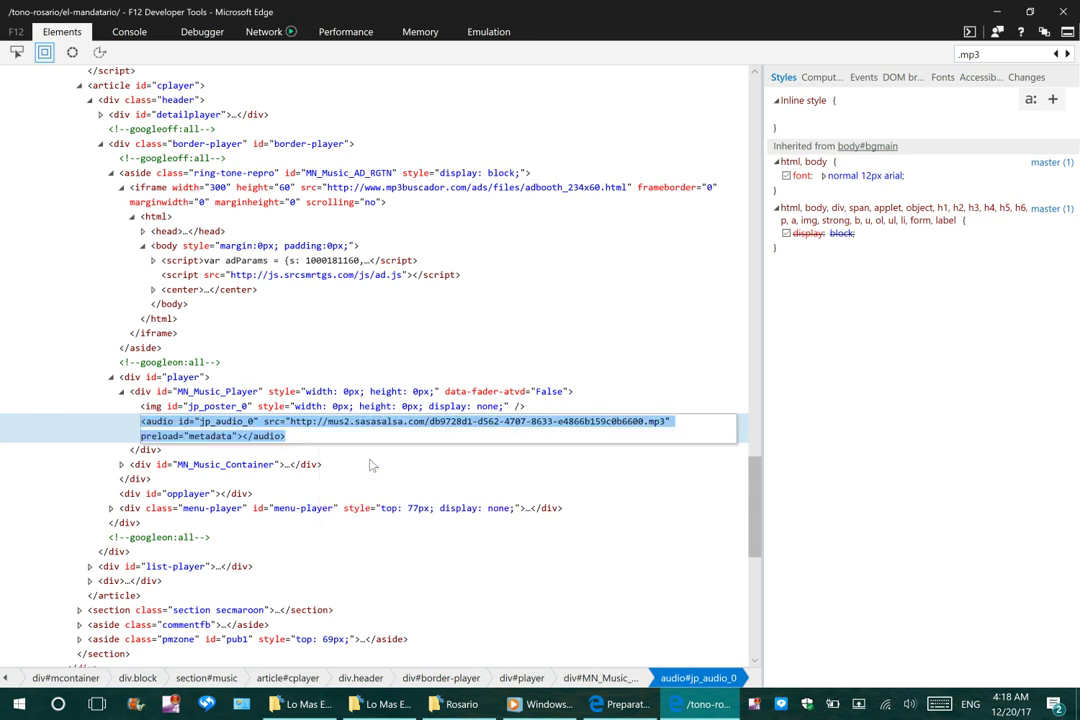
pyautogui.click(321, 436)
pyautogui.moveTo(292, 421); pyautogui.dragTo(664, 432)
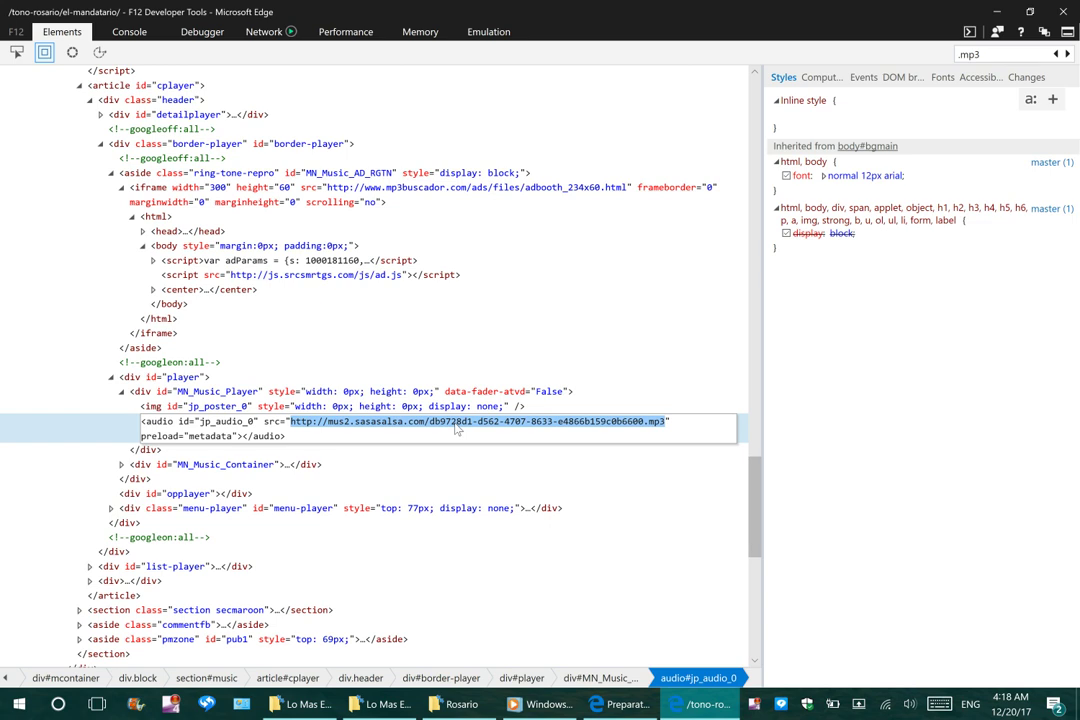
# Step: Look over the remaining El Mandatario tracks on the album page and bring up the Lo Mas Encendio folder in File Explorer
pyautogui.click(606, 708)
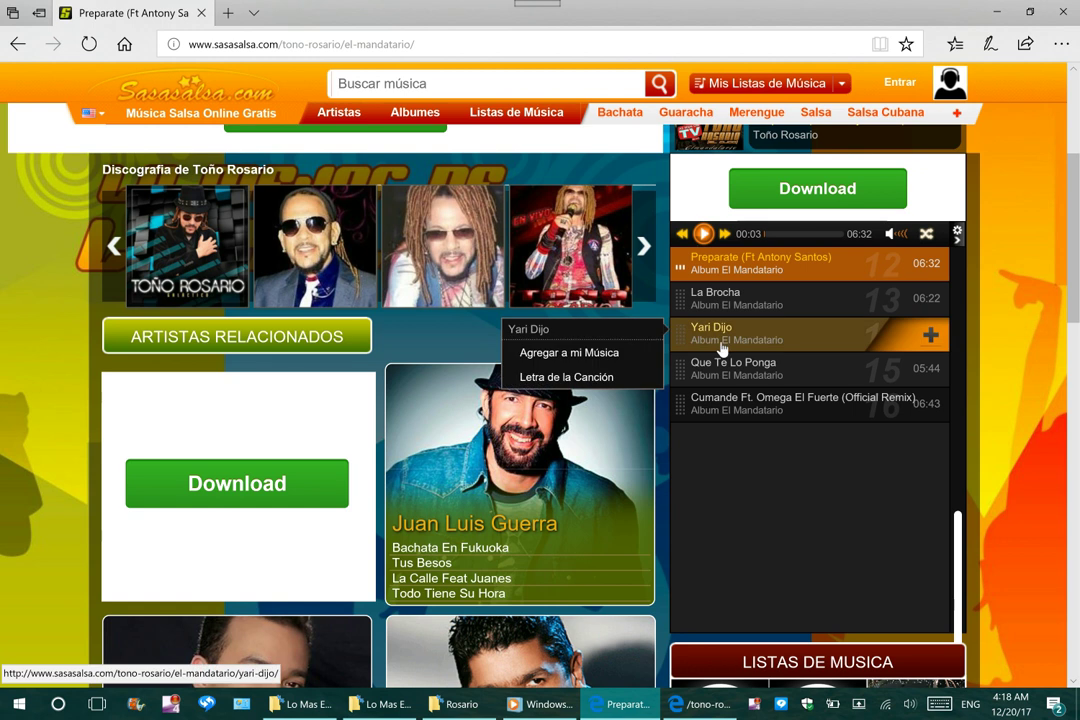
pyautogui.moveTo(700, 368)
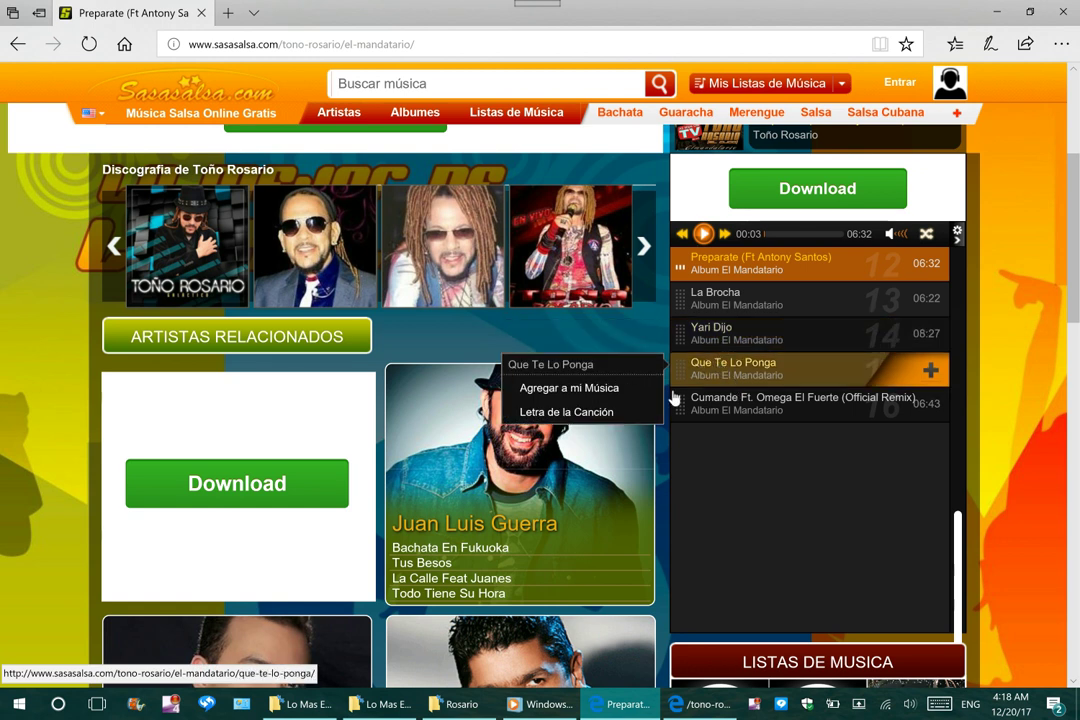
pyautogui.moveTo(700, 344)
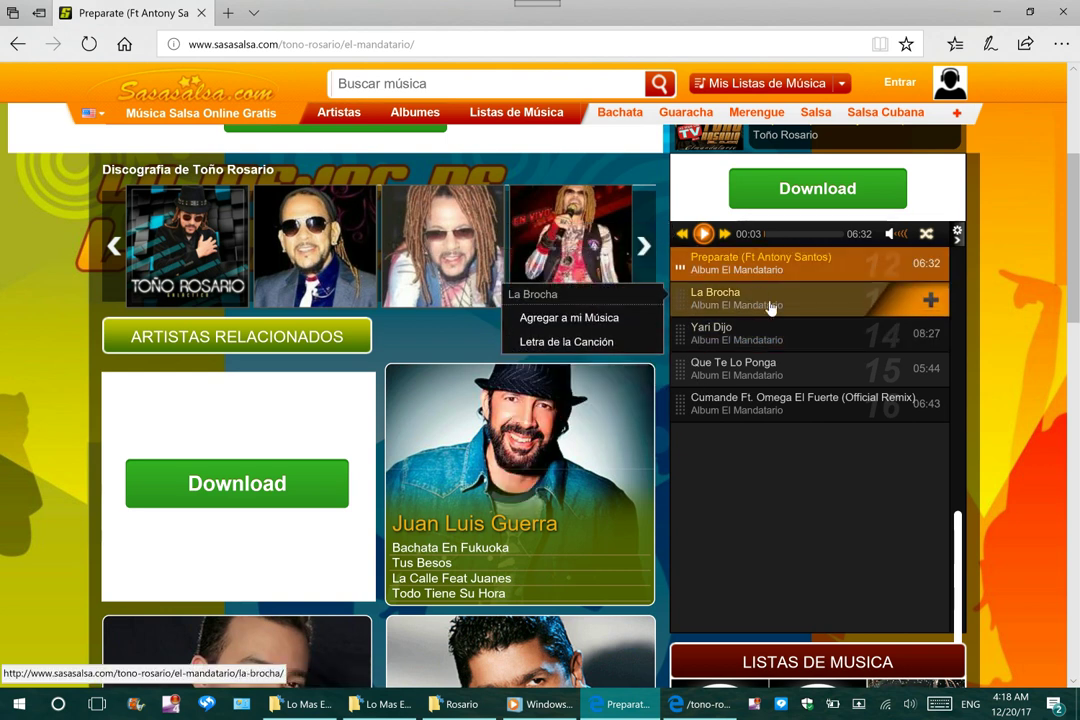
pyautogui.click(702, 703)
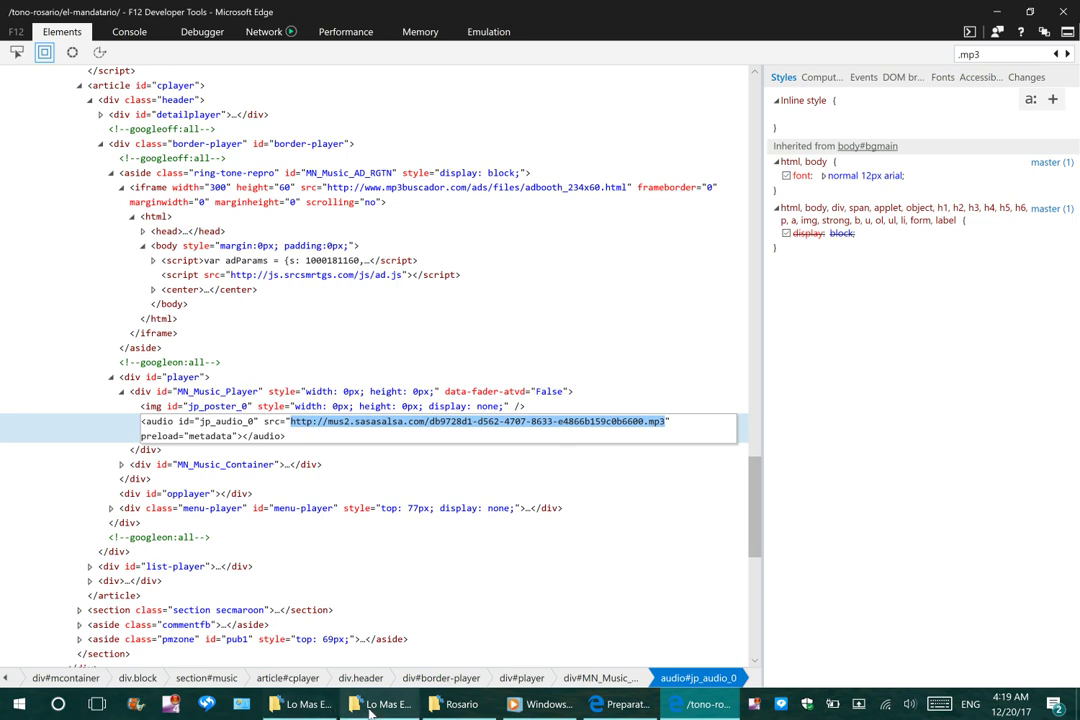
pyautogui.moveTo(369, 709)
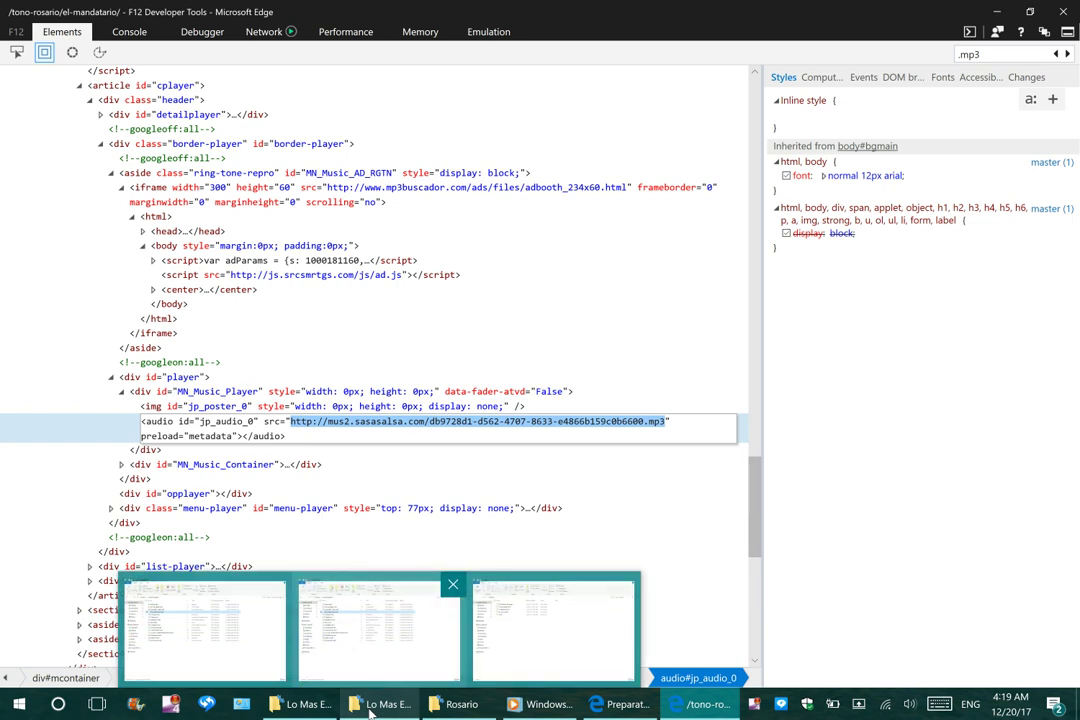
pyautogui.click(369, 709)
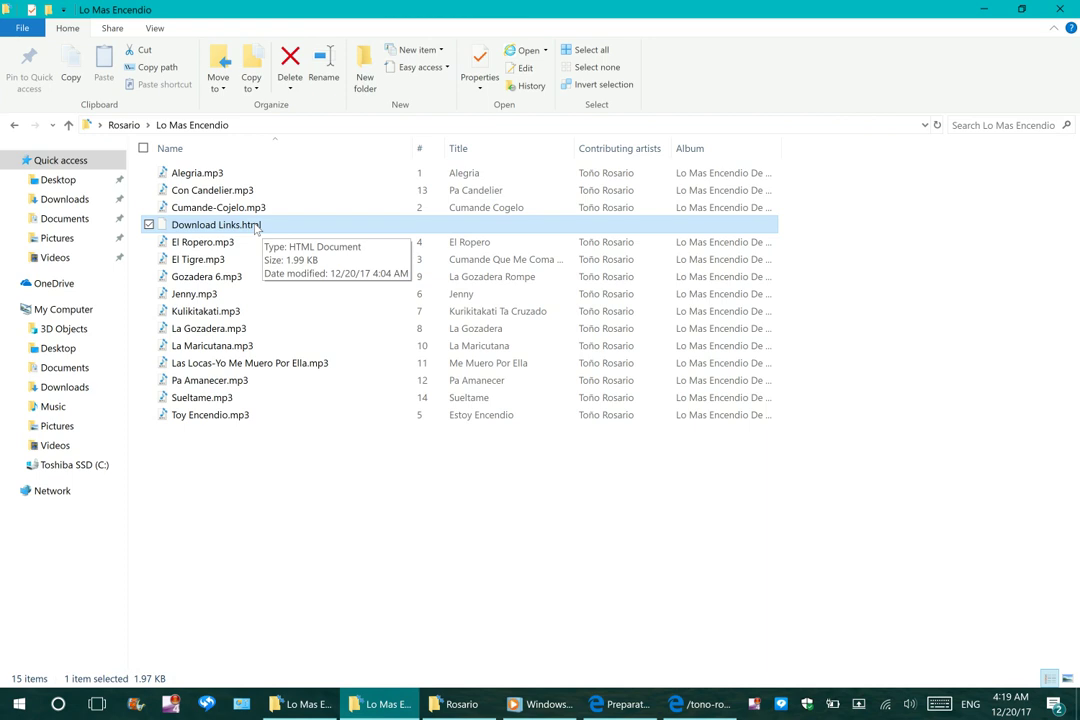
# Step: Open a blank Notepad document, try saving it as Songs.html, and cancel the save and close Notepad
pyautogui.press('super+r')
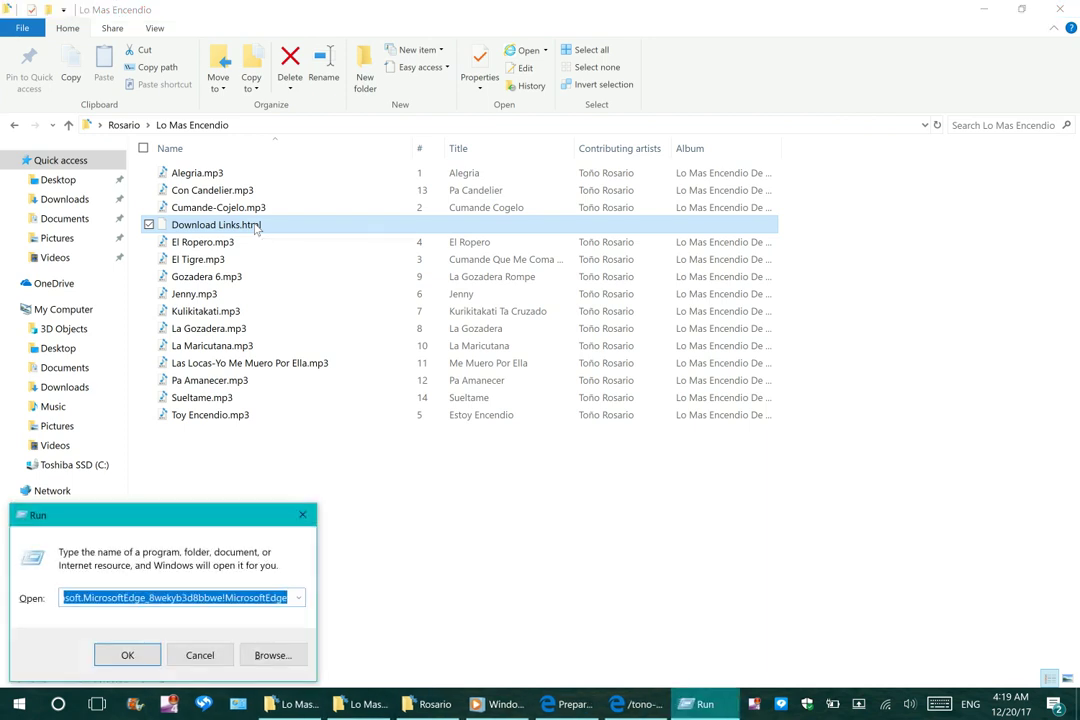
pyautogui.write('notepad')
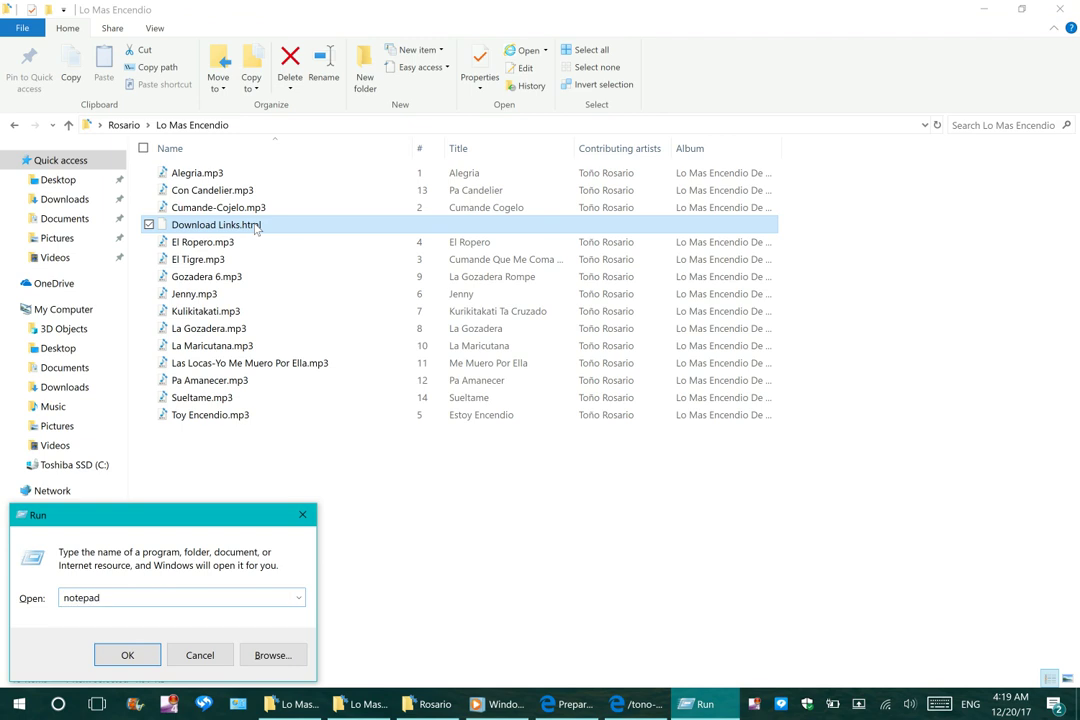
pyautogui.press('Return')
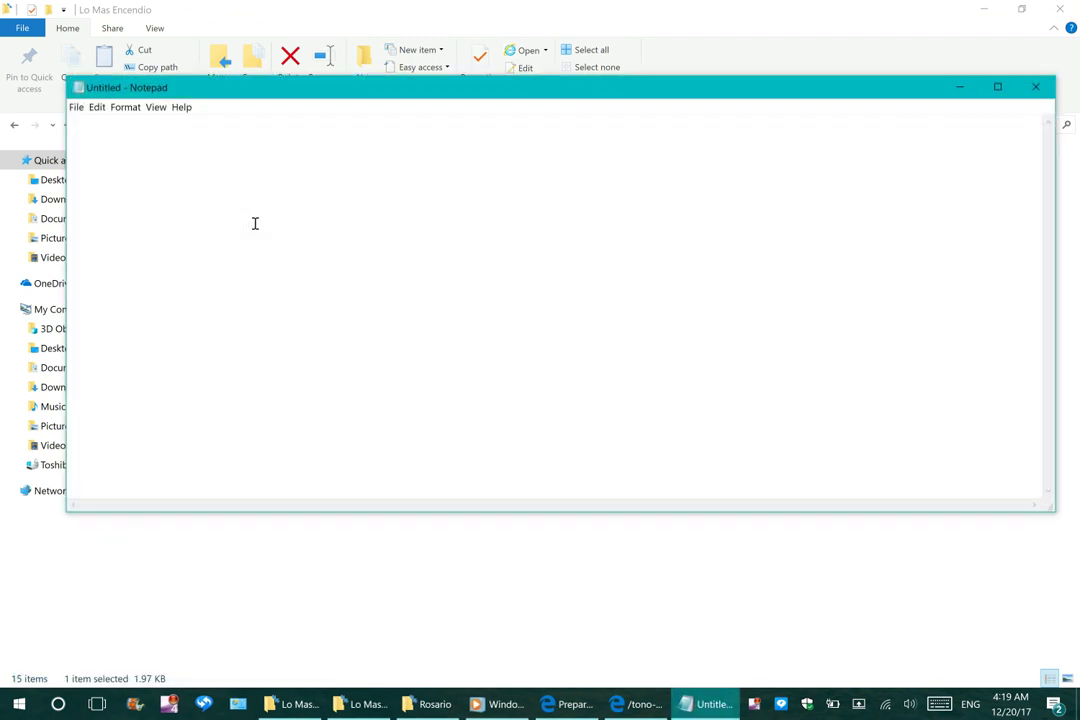
pyautogui.click(77, 107)
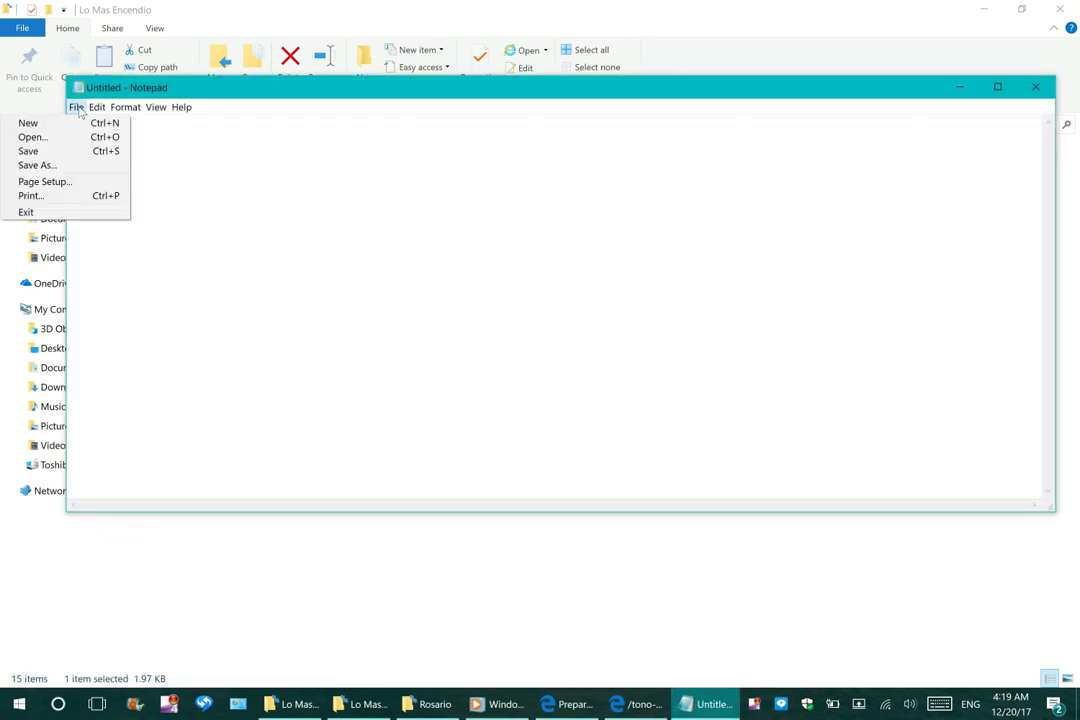
pyautogui.click(88, 168)
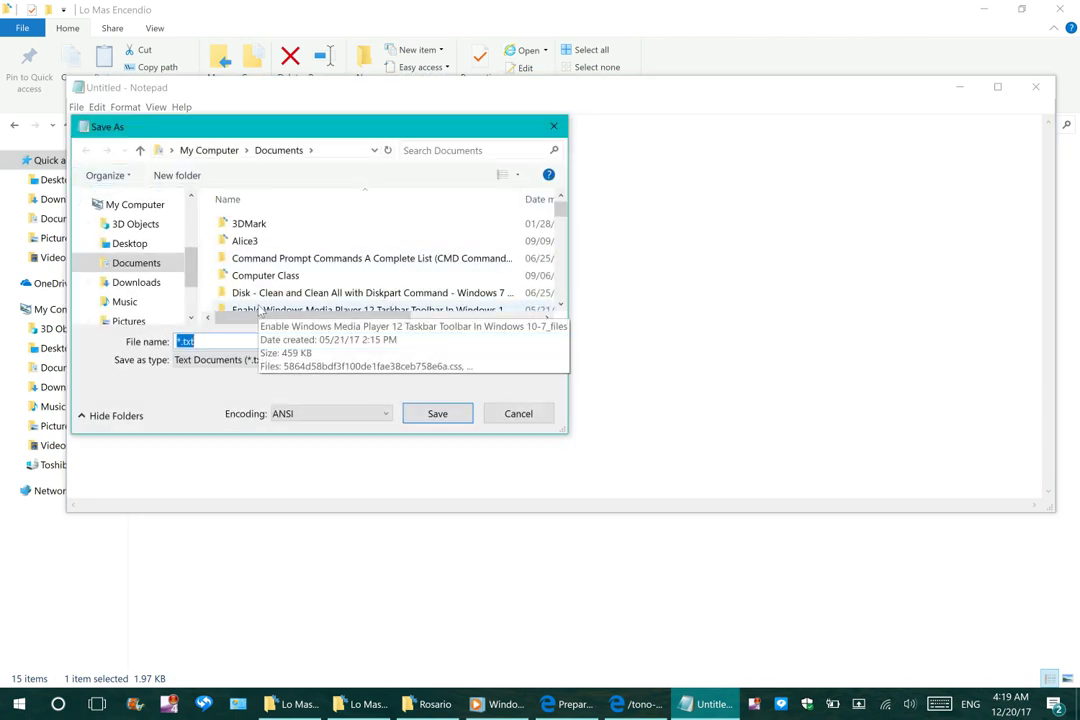
pyautogui.write('Songs.html')
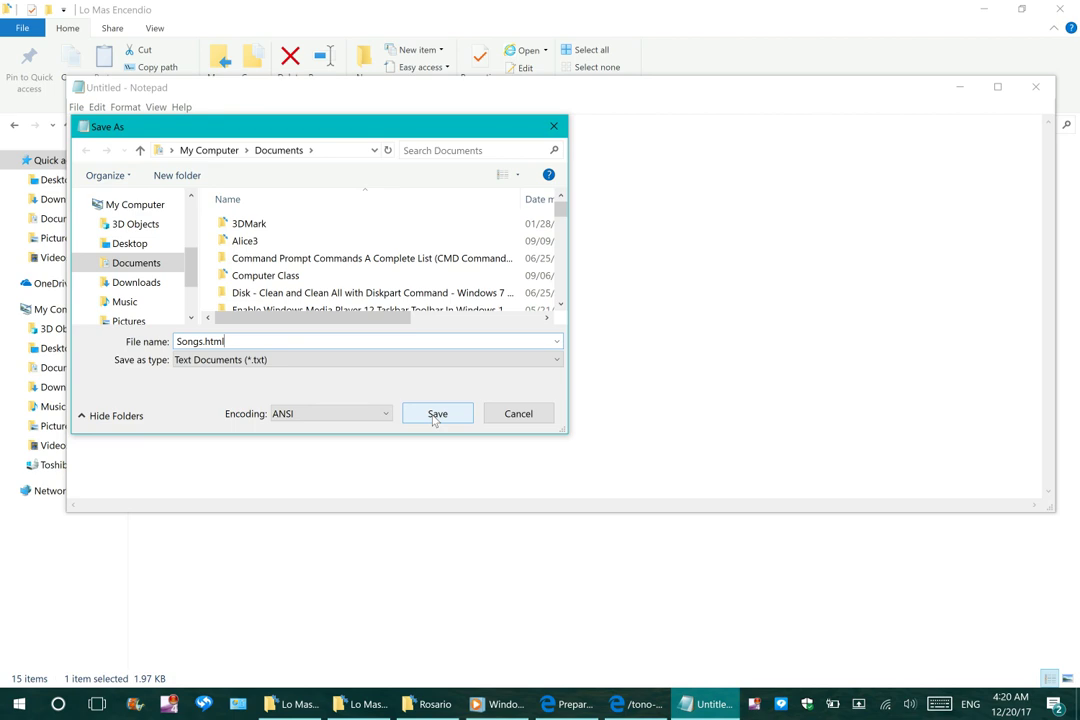
pyautogui.click(516, 414)
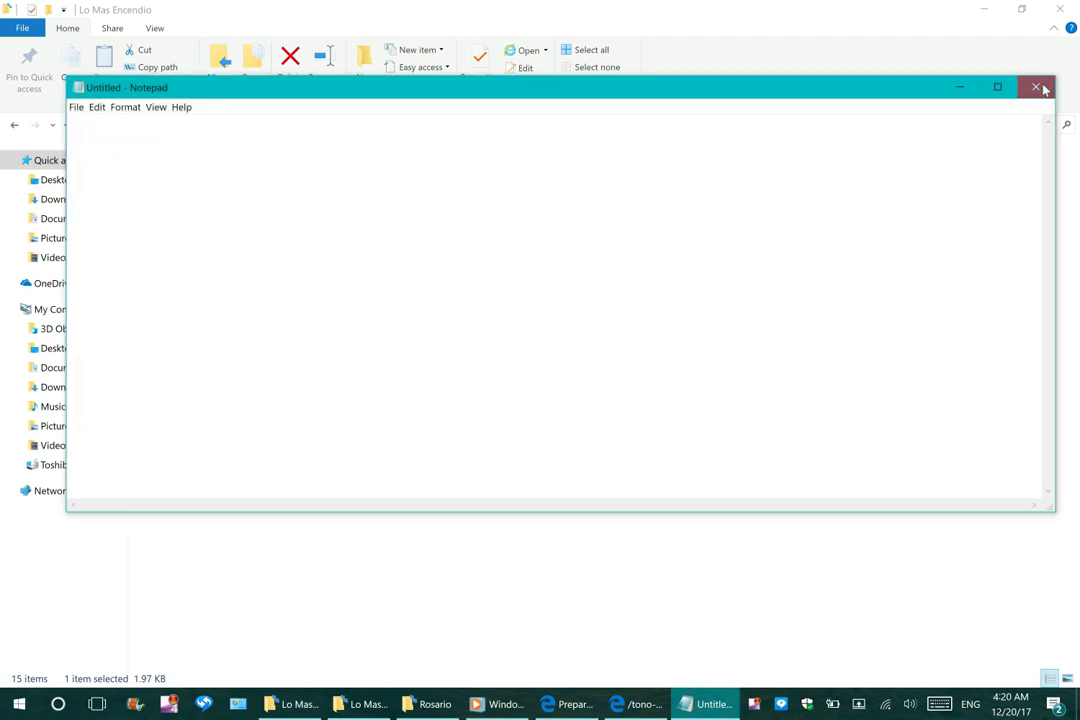
pyautogui.click(1035, 87)
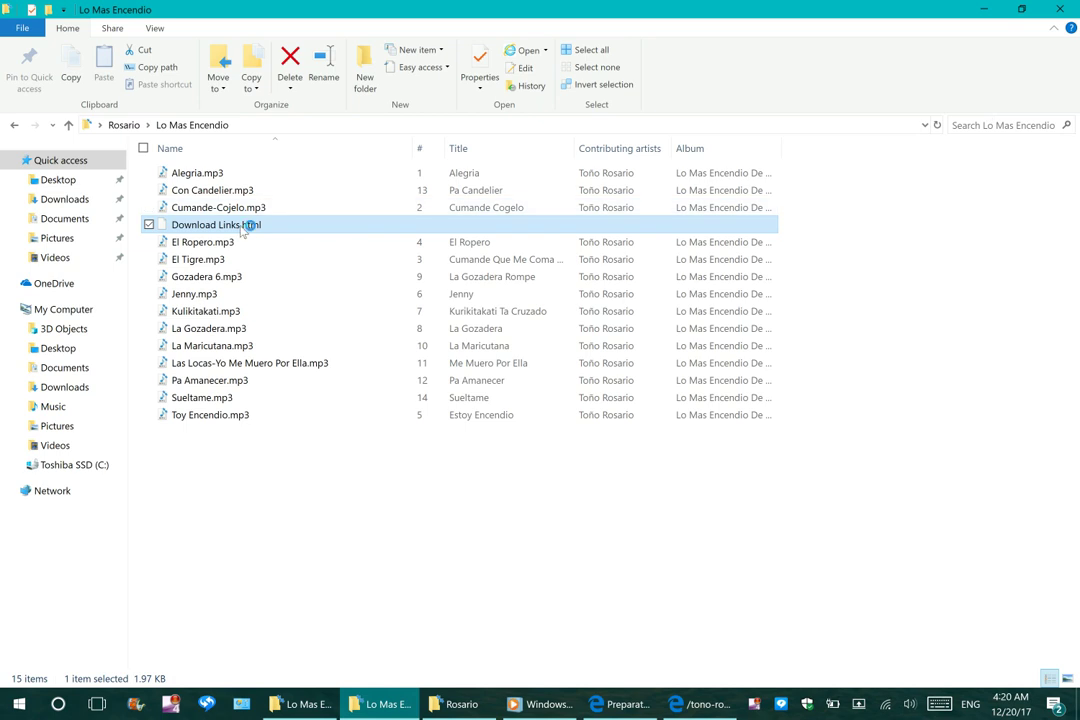
# Step: Open Download Links.html from the Lo Mas Encendio folder in the browser
pyautogui.doubleClick(241, 232)
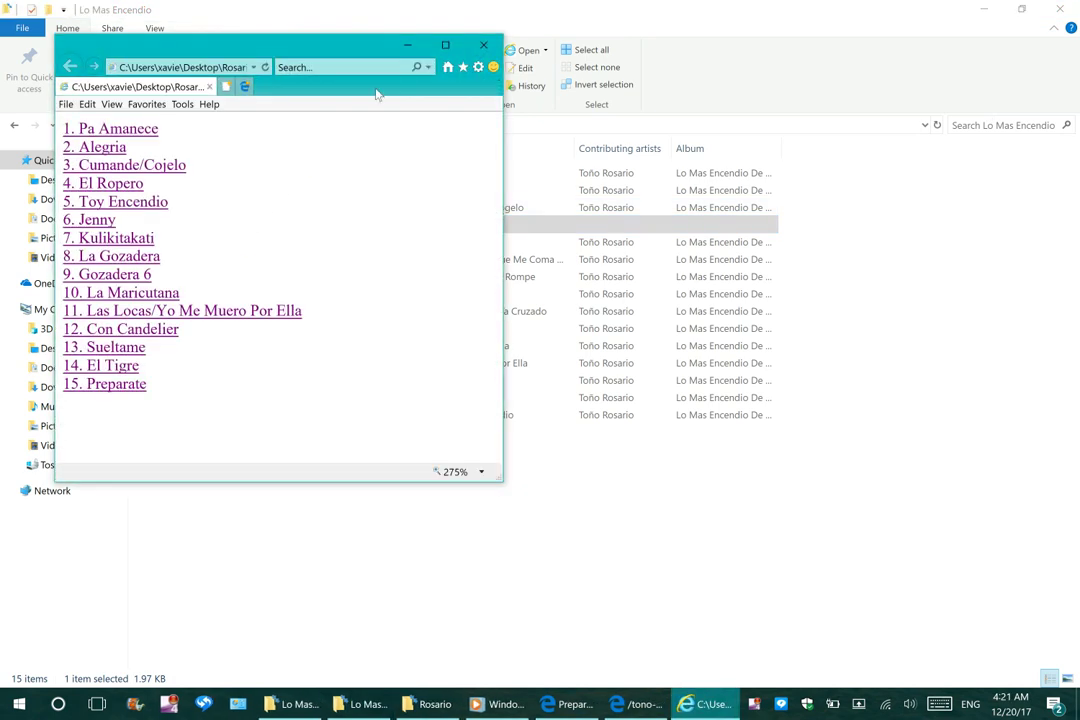
# Step: Close the browser's links page and open Download Links.html from the Lo Mas Encendio folder in a maximized Notepad window
pyautogui.click(485, 44)
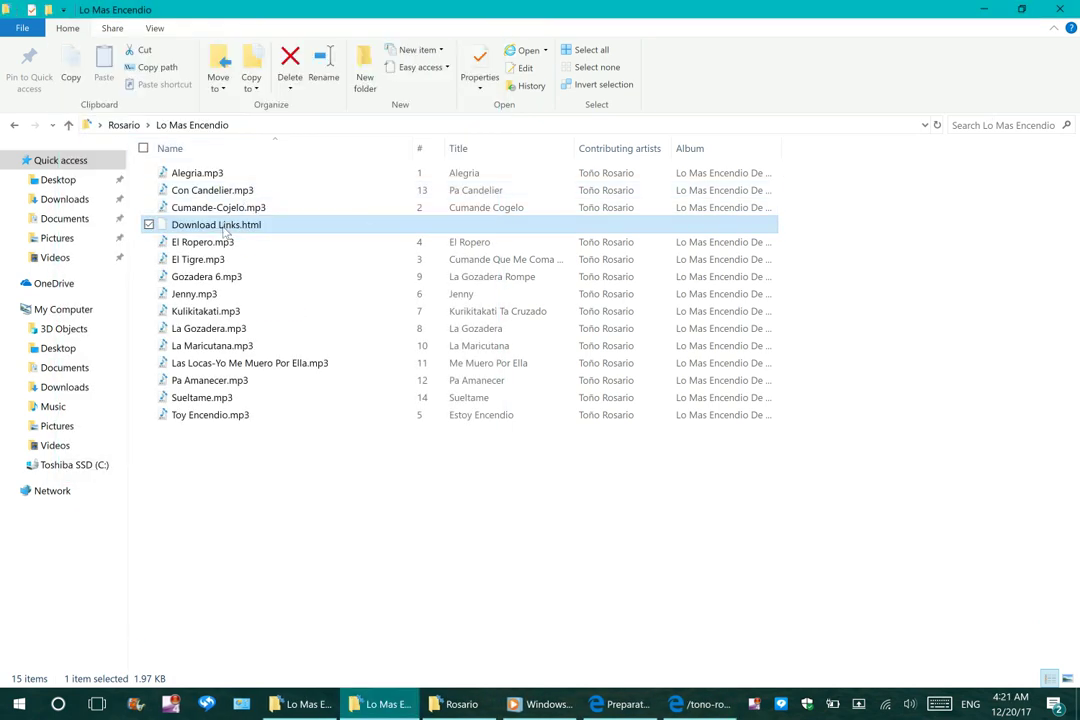
pyautogui.rightClick(222, 227)
pyautogui.moveTo(200, 331)
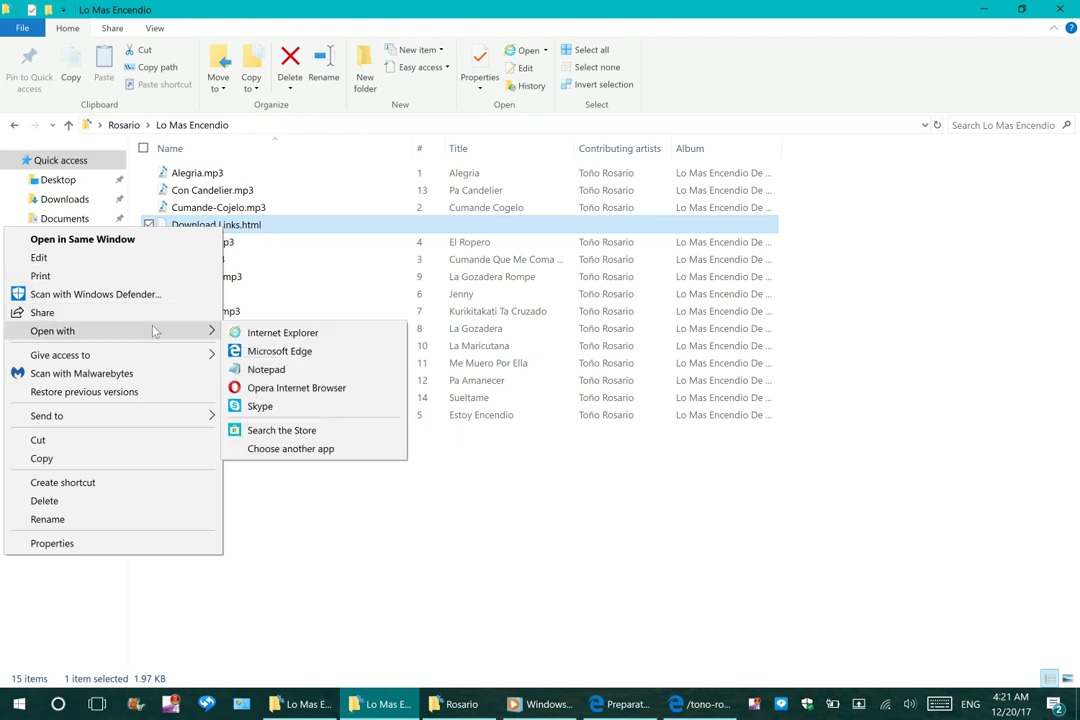
pyautogui.click(265, 370)
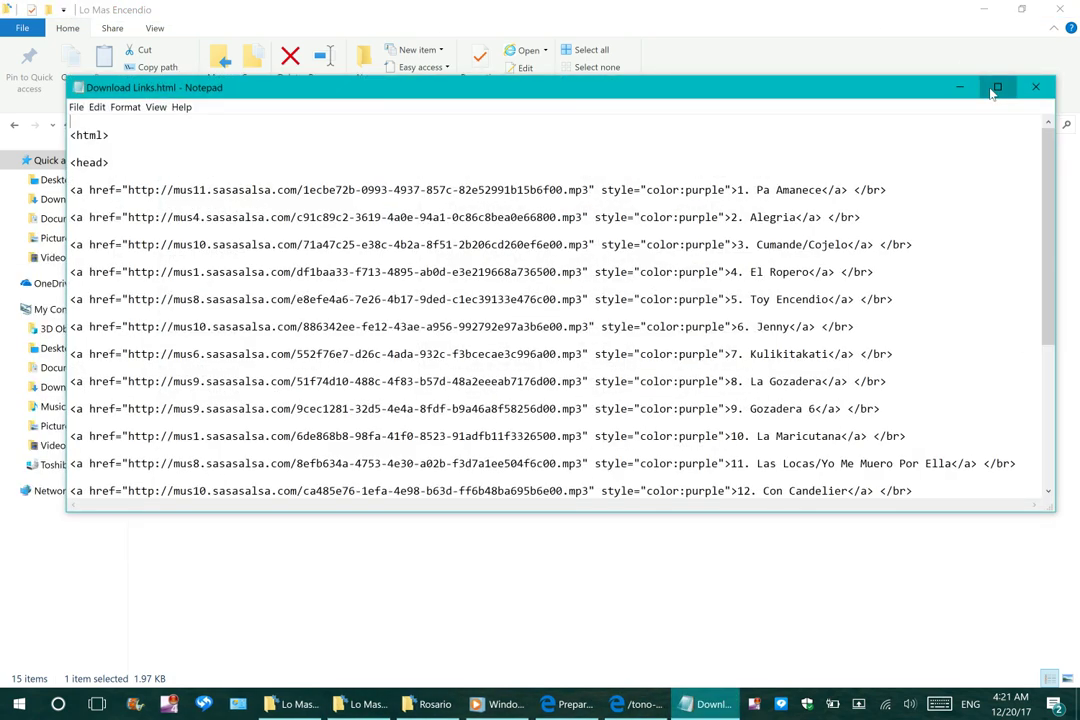
pyautogui.click(996, 88)
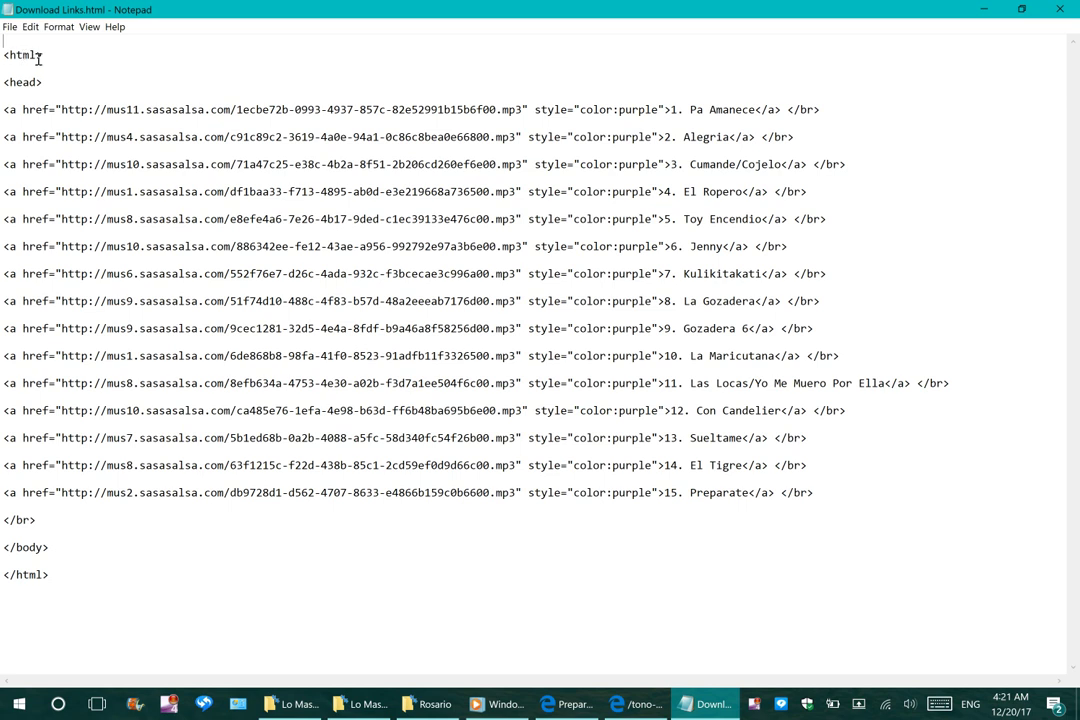
# Step: Review the opening html and head tags and the closing br, body and html tags of the links page source
pyautogui.moveTo(2, 55); pyautogui.dragTo(55, 80)
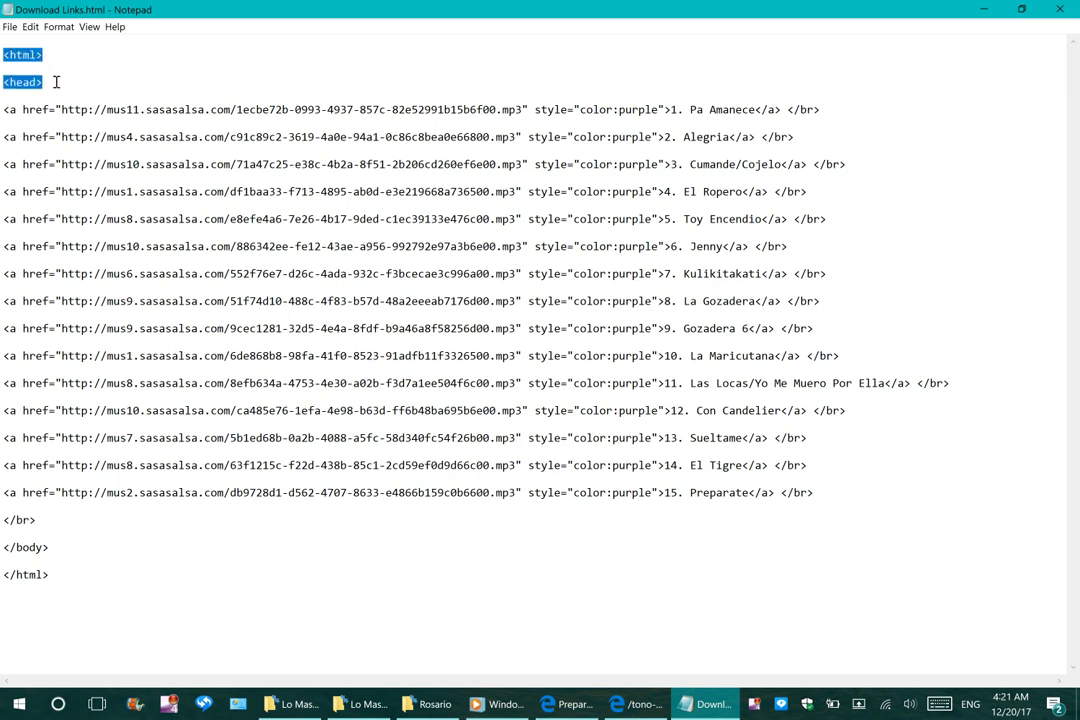
pyautogui.moveTo(3, 520); pyautogui.dragTo(45, 587)
pyautogui.click(125, 616)
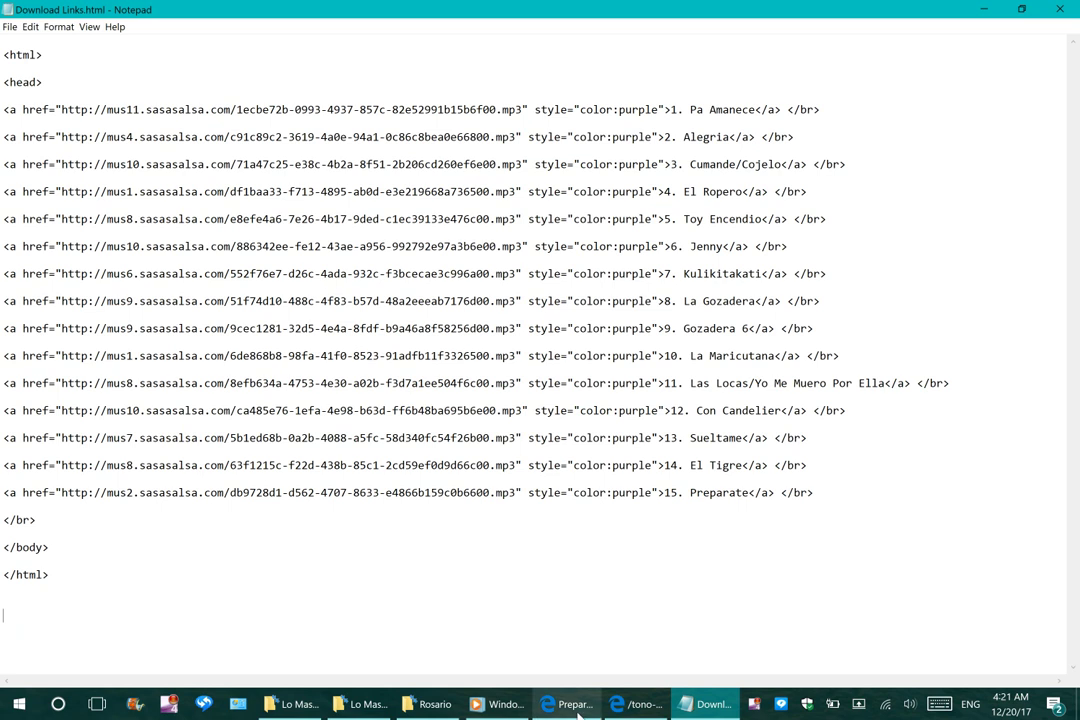
# Step: Check the jp_audio_0 source address in the developer tools, then select the matching .mp3 address in the 15. Preparate link in Notepad
pyautogui.moveTo(505, 703)
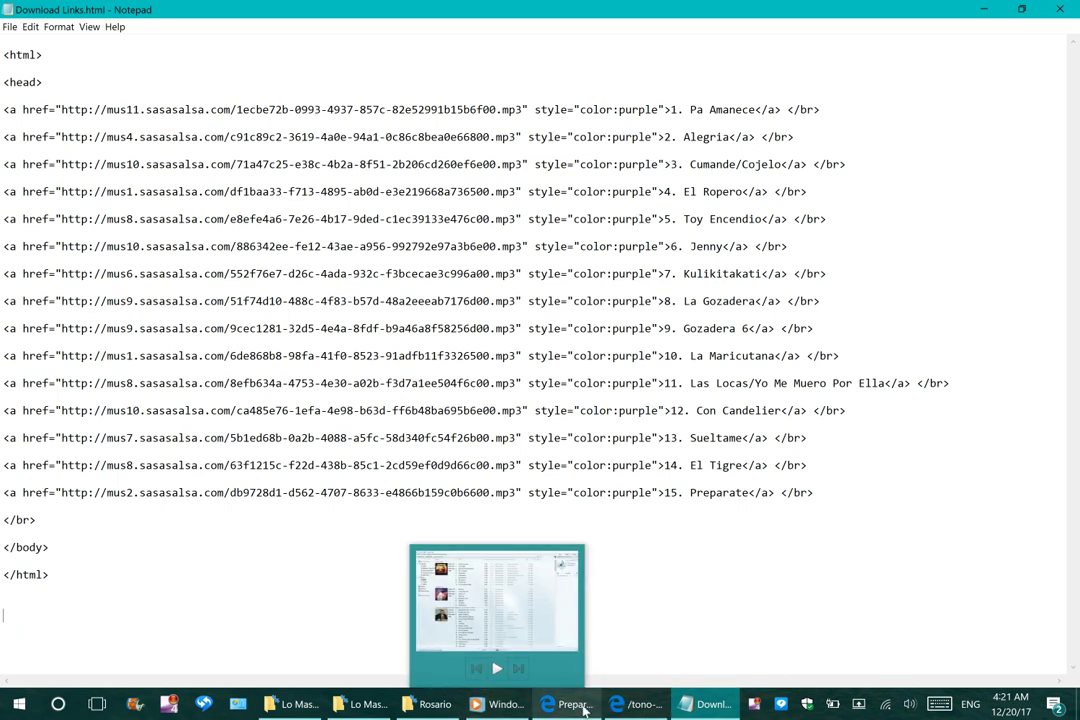
pyautogui.click(640, 703)
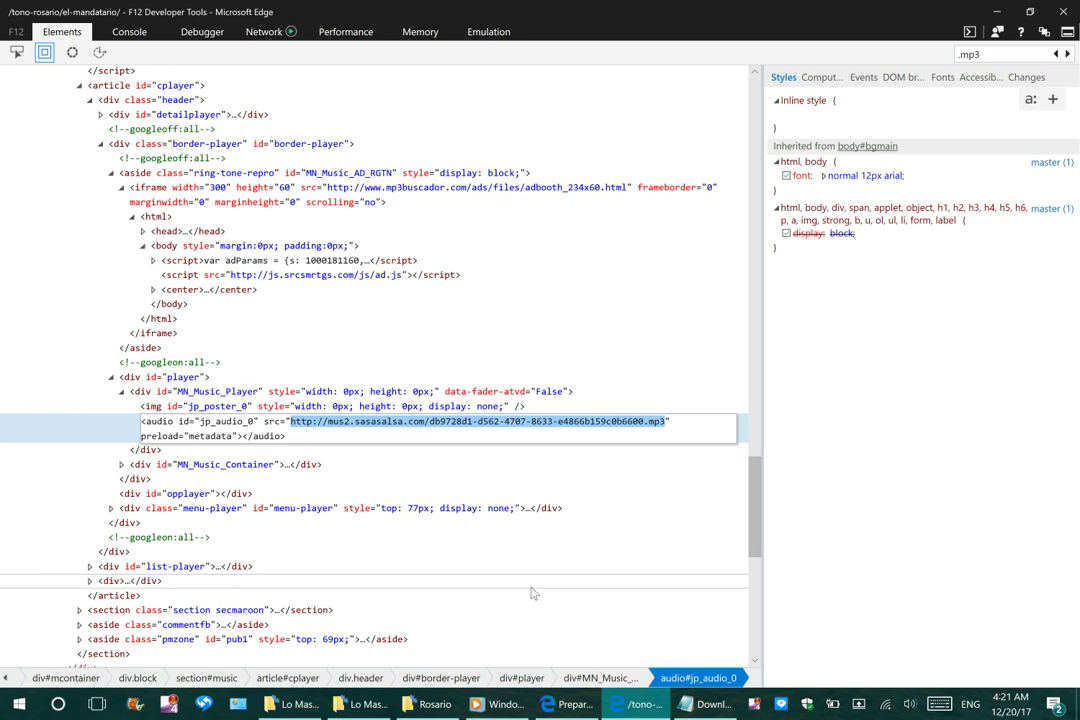
pyautogui.click(688, 706)
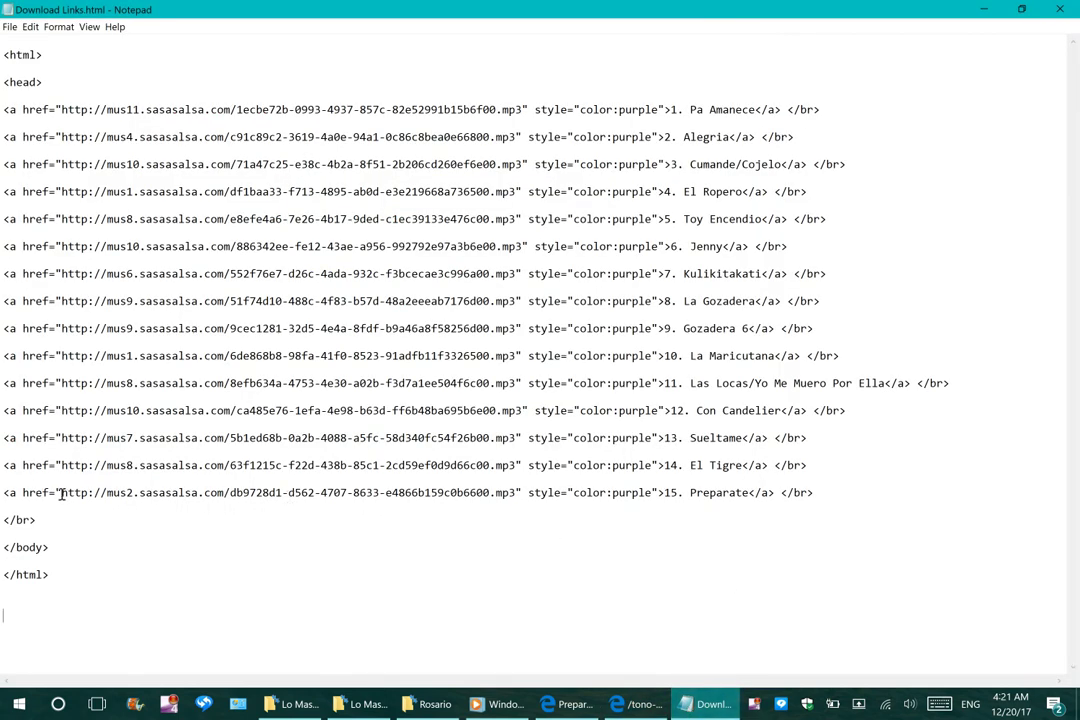
pyautogui.moveTo(61, 494); pyautogui.dragTo(815, 494)
pyautogui.moveTo(449, 507); pyautogui.dragTo(514, 497)
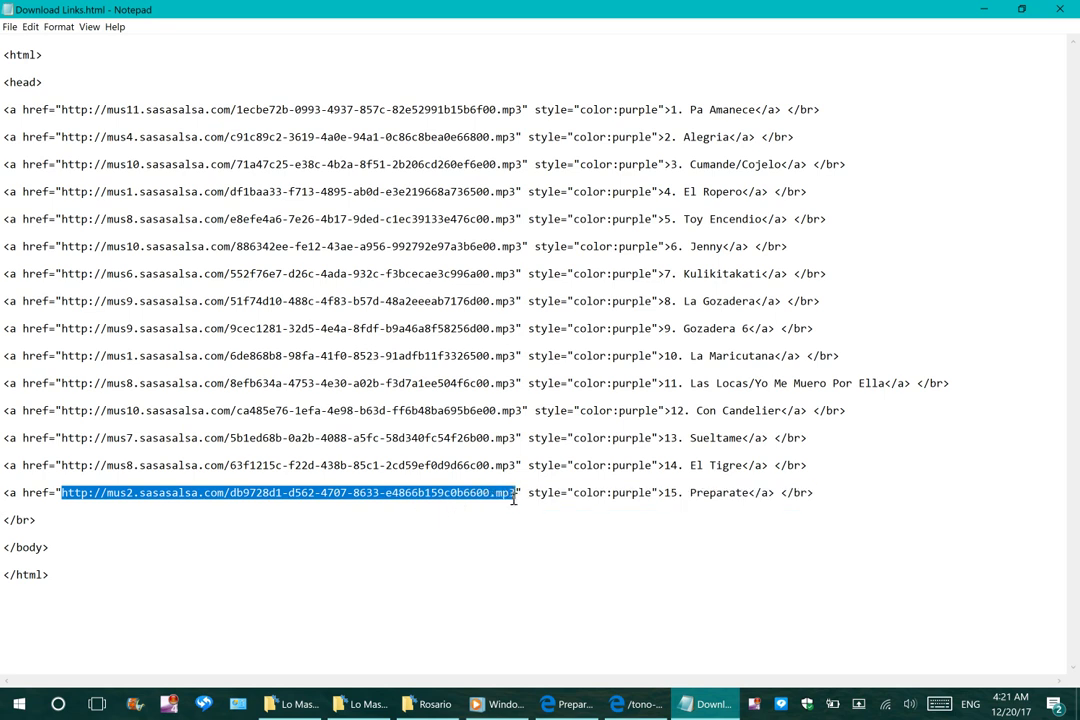